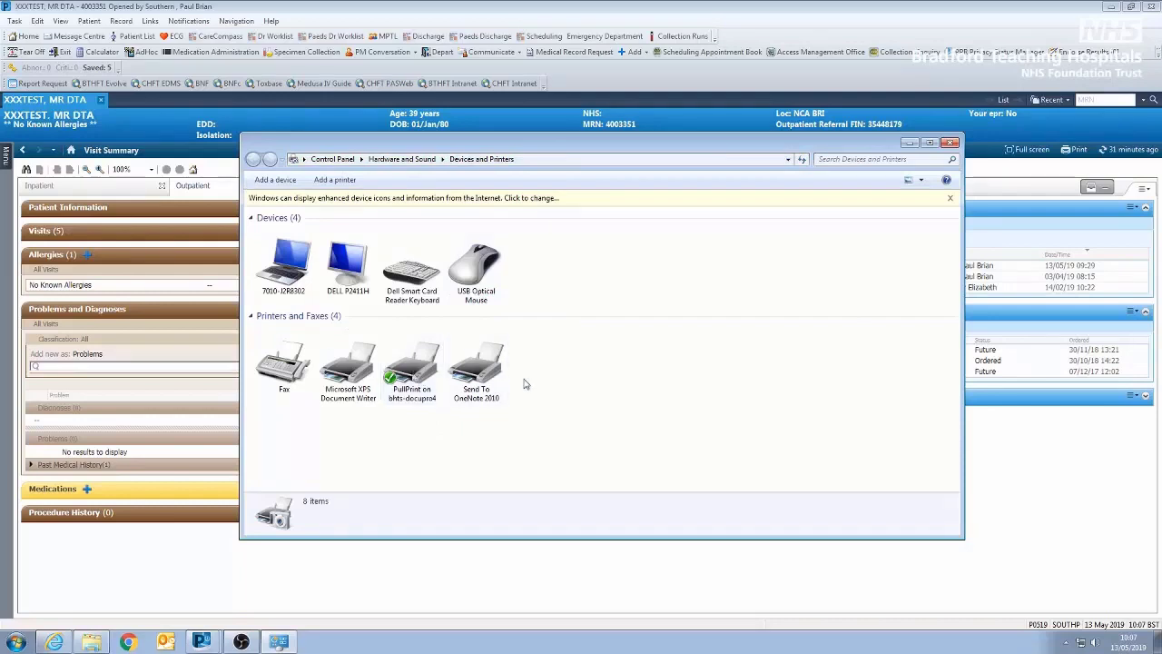
Set the PullPrint on bhts-docupro4 printer as the default and minimise the Devices and Printers window
{"action": "left_click", "coordinate": [411, 375]}
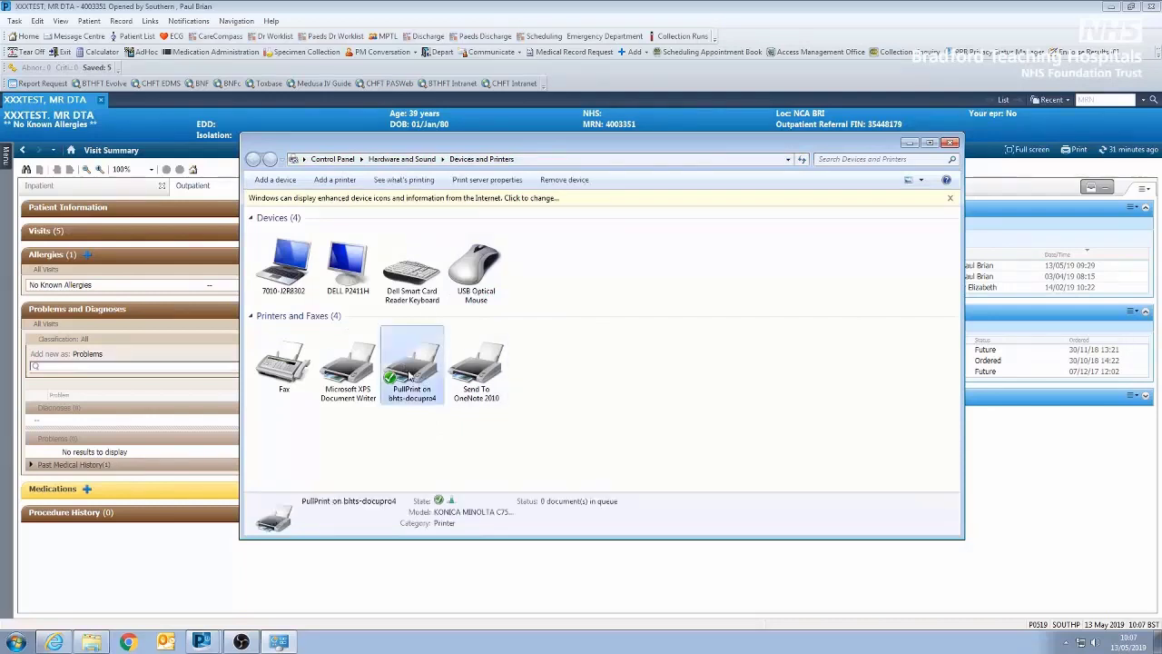
{"action": "right_click", "coordinate": [415, 372]}
{"action": "left_click", "coordinate": [445, 397]}
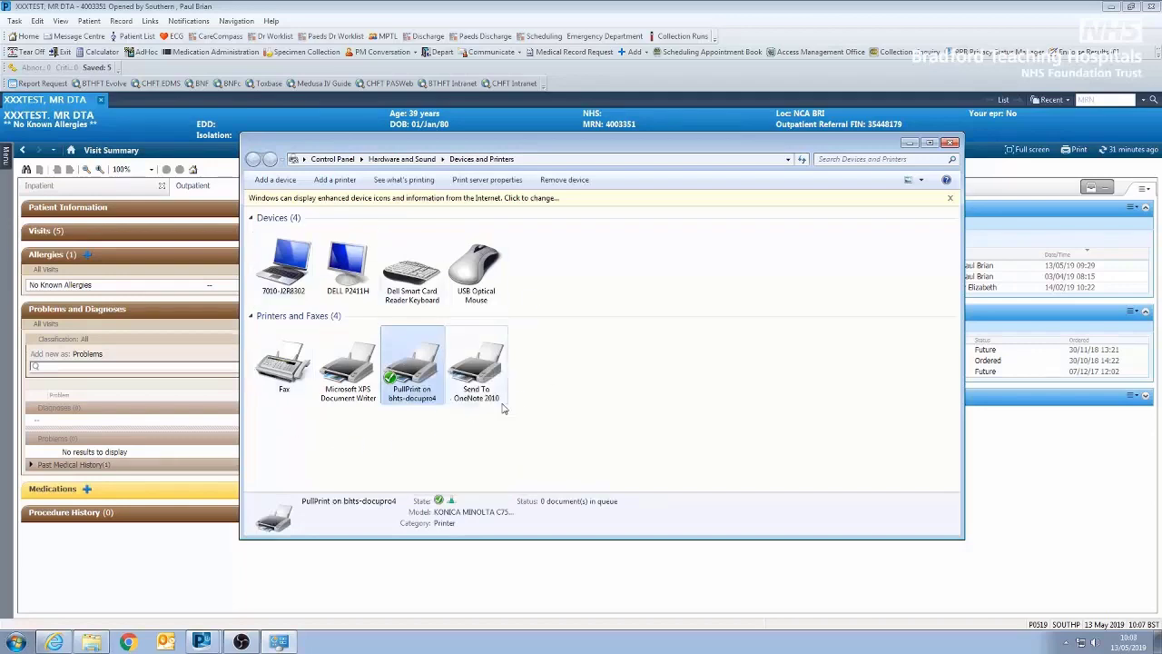
{"action": "right_click", "coordinate": [413, 381]}
{"action": "key", "text": "Escape"}
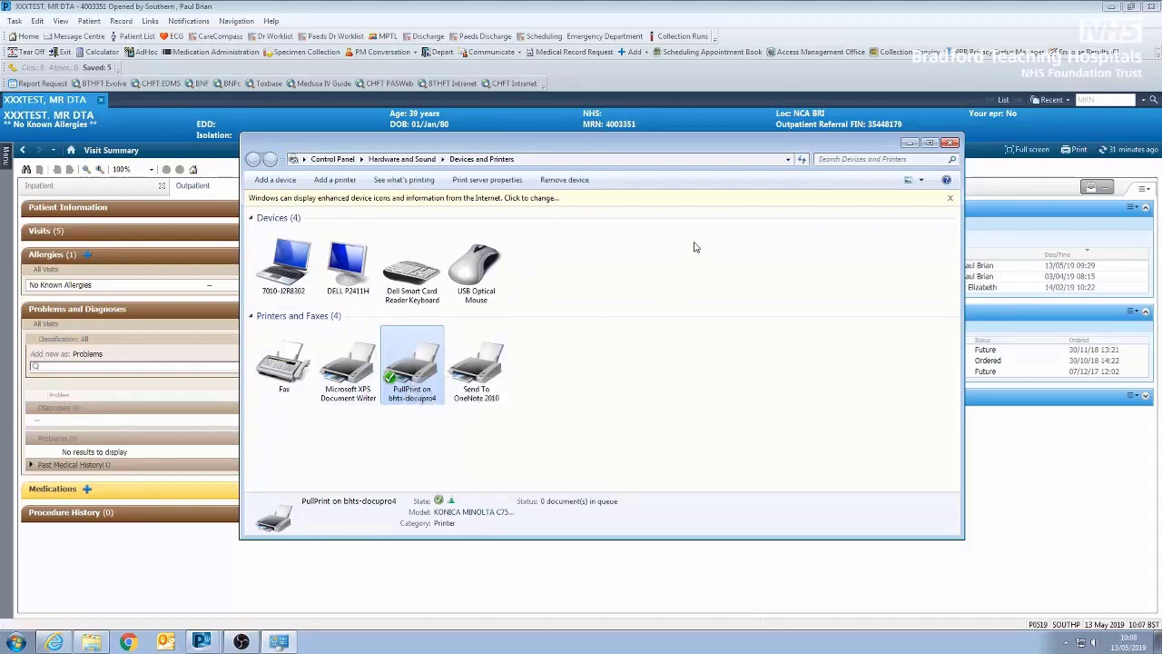
{"action": "left_click", "coordinate": [909, 143]}
Add an outpatient prescription for Tenofovir 245 mg oral tablet once a day, agreeing to place orders on the future encounter
{"action": "left_click", "coordinate": [7, 159]}
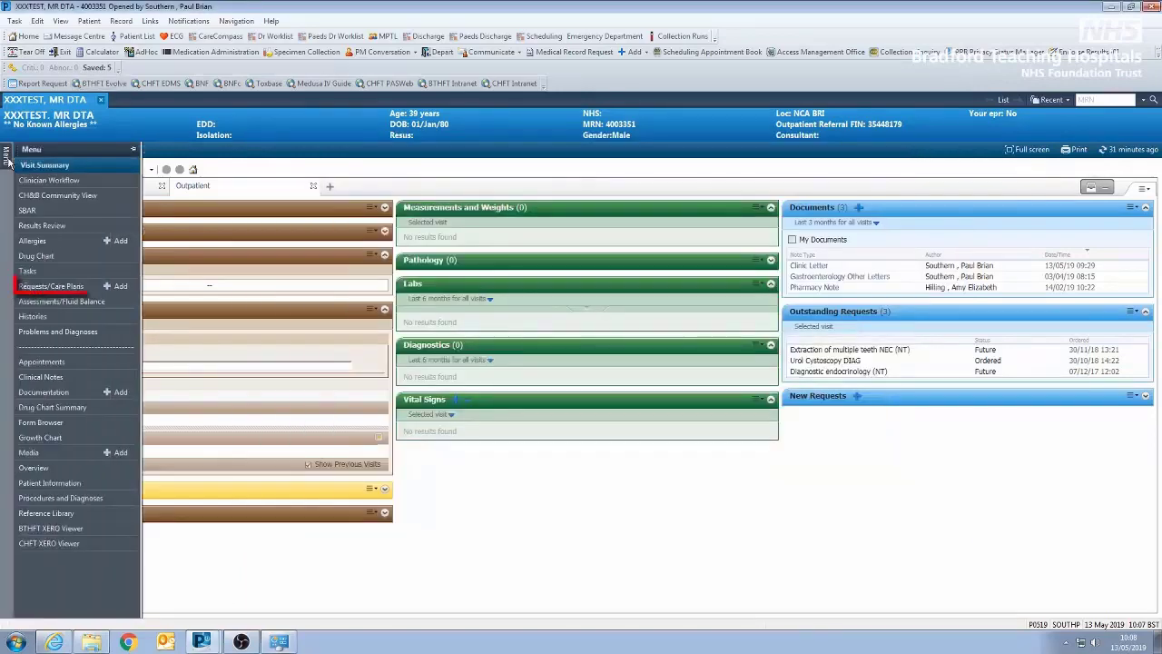
{"action": "left_click", "coordinate": [122, 287]}
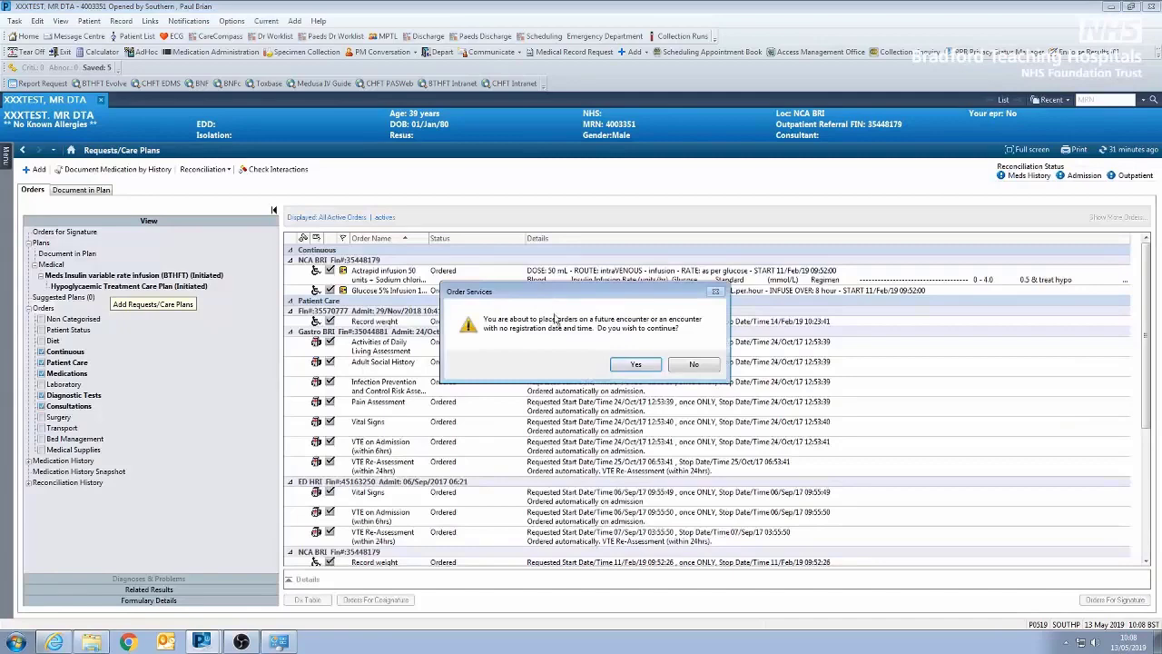
{"action": "left_click", "coordinate": [633, 366]}
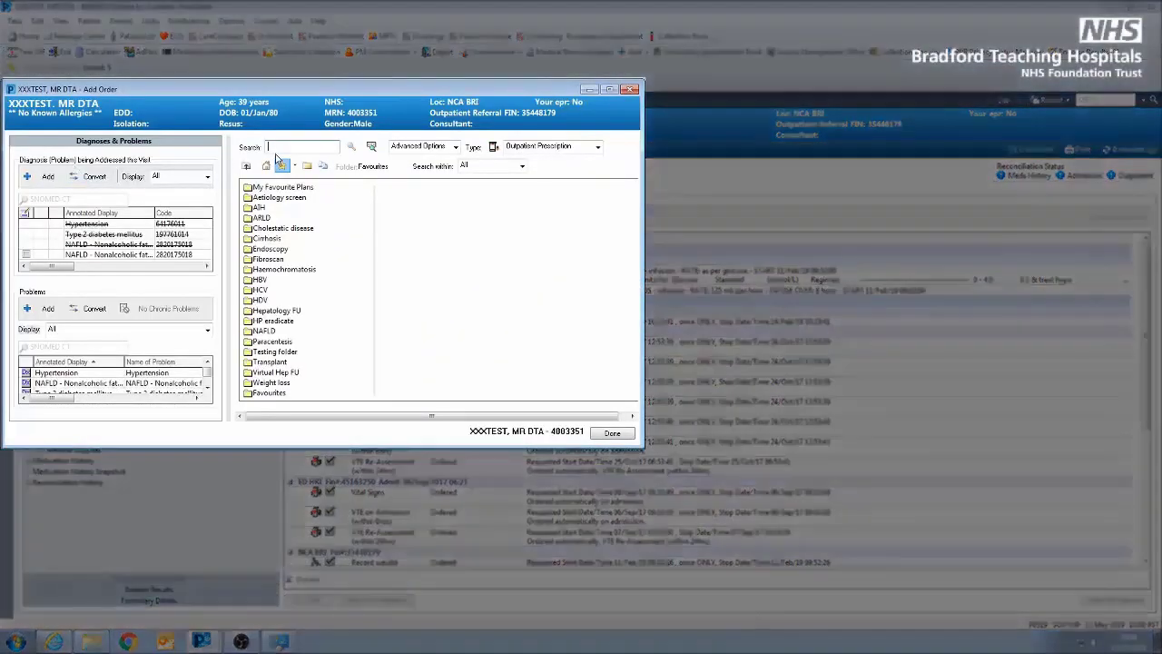
{"action": "type", "text": "tenof"}
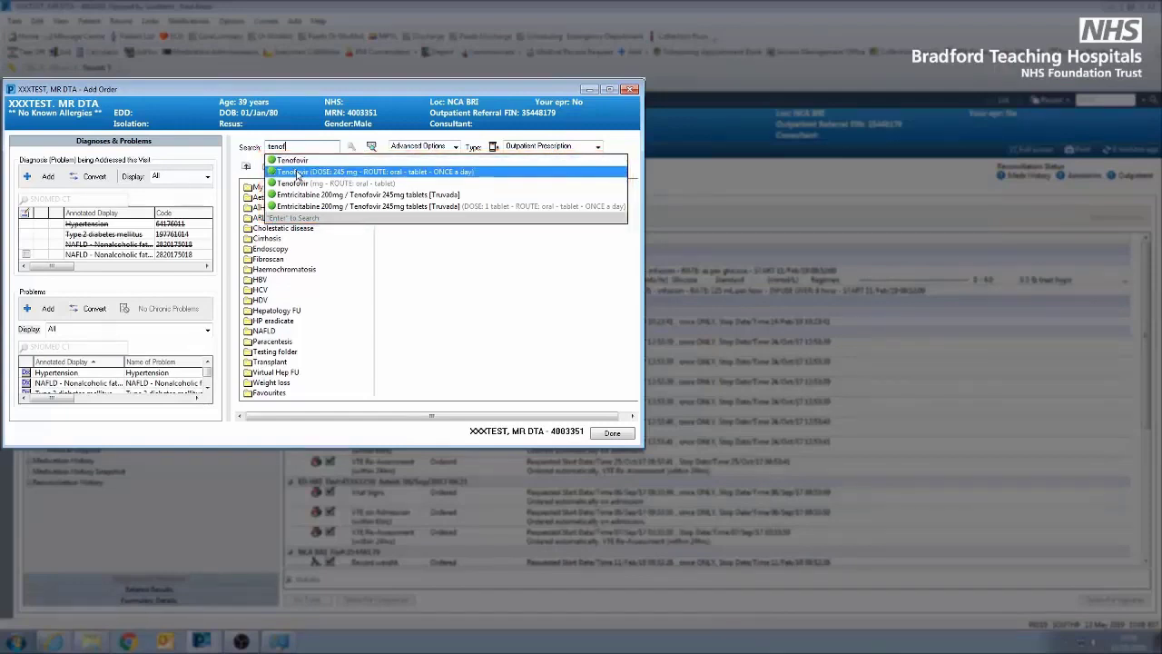
{"action": "left_click", "coordinate": [296, 173]}
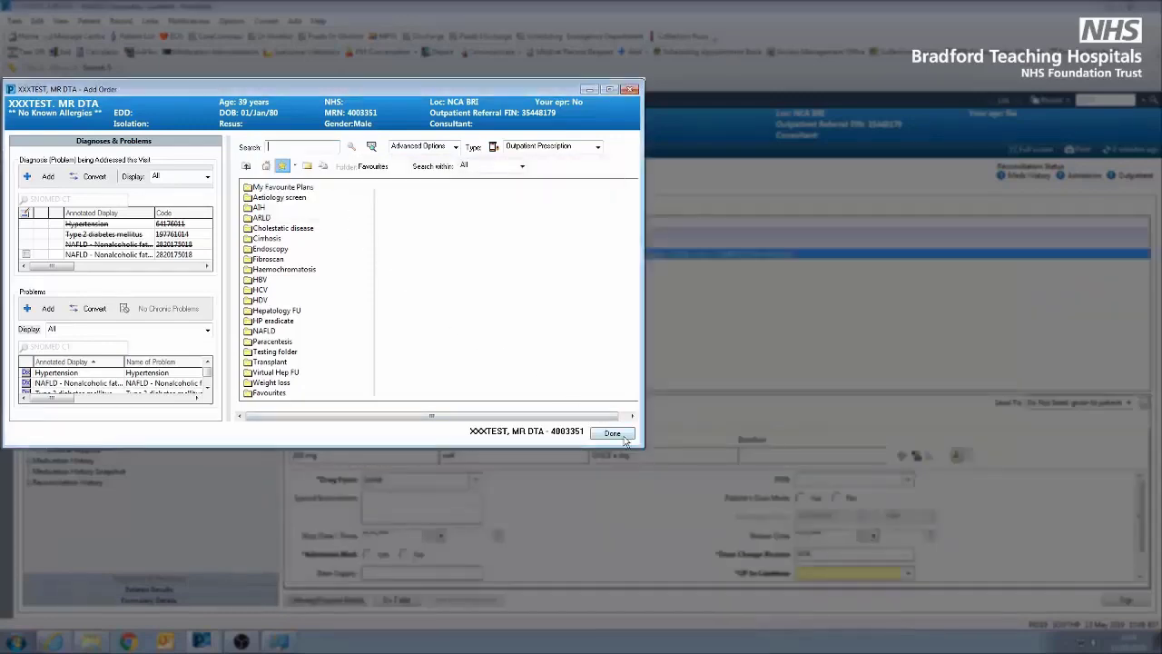
{"action": "left_click", "coordinate": [623, 436]}
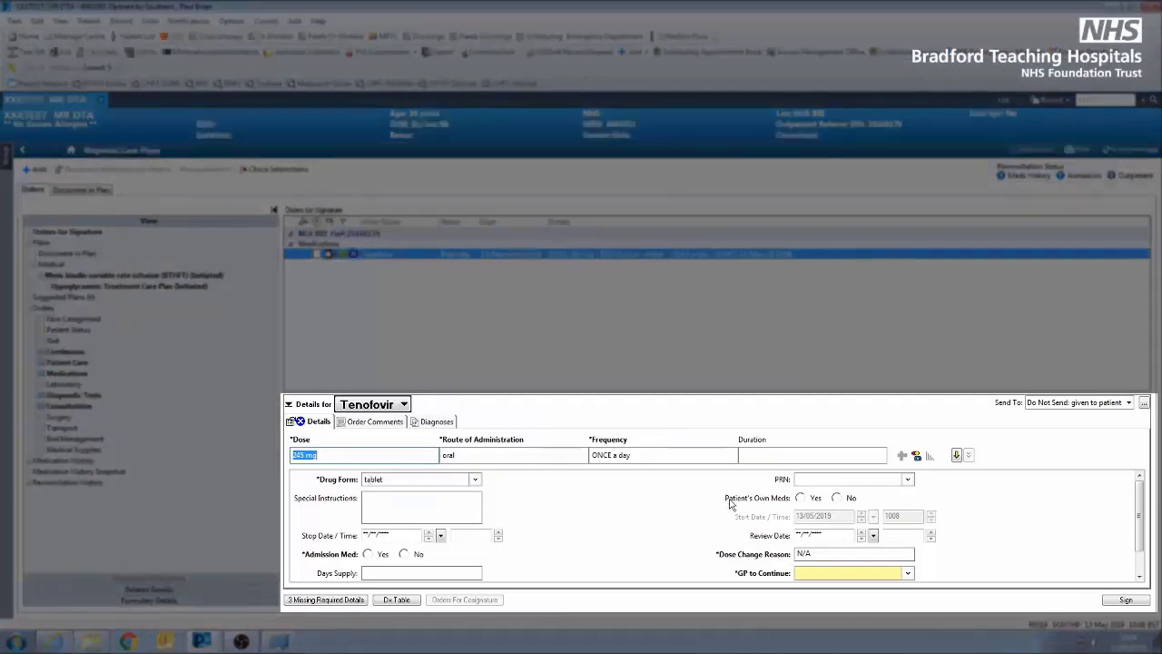
In the Tenofovir order details, set Patient's Own Meds to No, Days Supply to 180 and Admission Med to No
{"action": "left_click", "coordinate": [838, 497]}
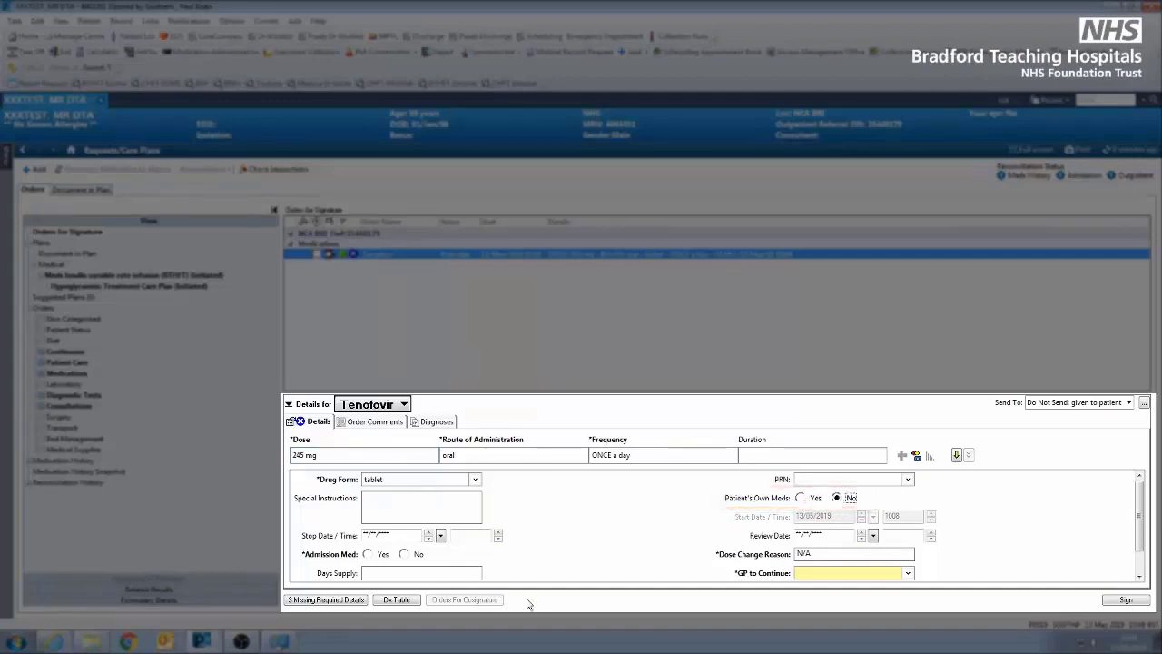
{"action": "left_click", "coordinate": [407, 572]}
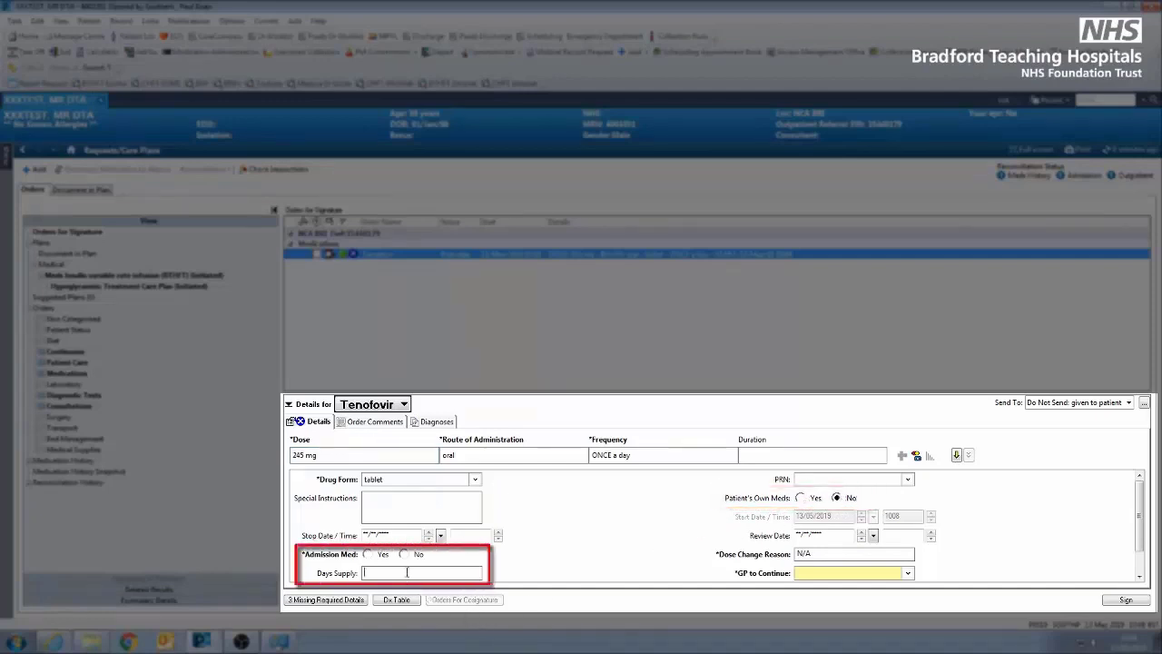
{"action": "type", "text": "180"}
{"action": "left_click", "coordinate": [404, 554]}
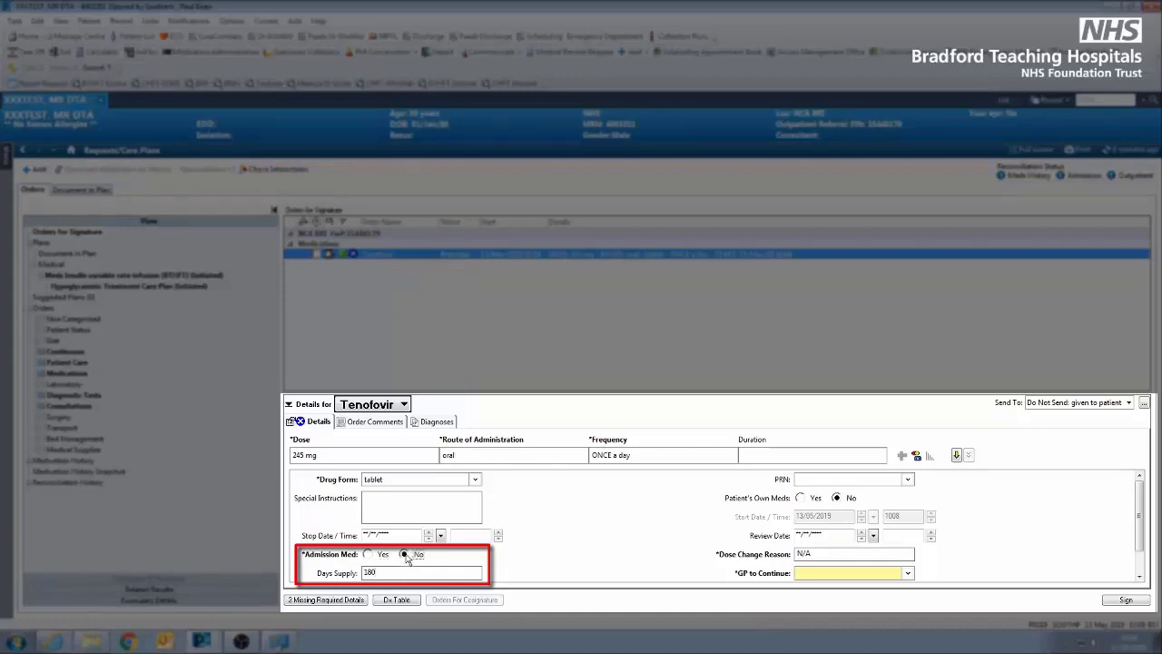
Set GP to Continue to No, enter HBV as the indication and sign the Tenofovir order
{"action": "scroll", "coordinate": [598, 553], "scroll_direction": "down", "scroll_amount": 1}
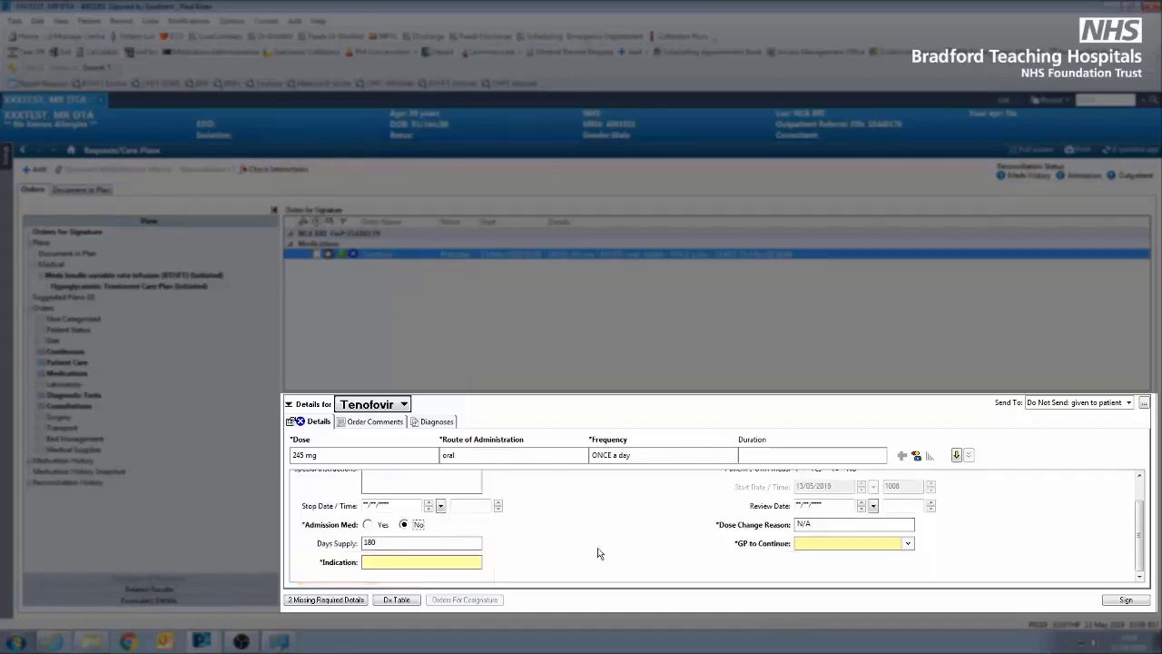
{"action": "left_click", "coordinate": [820, 545]}
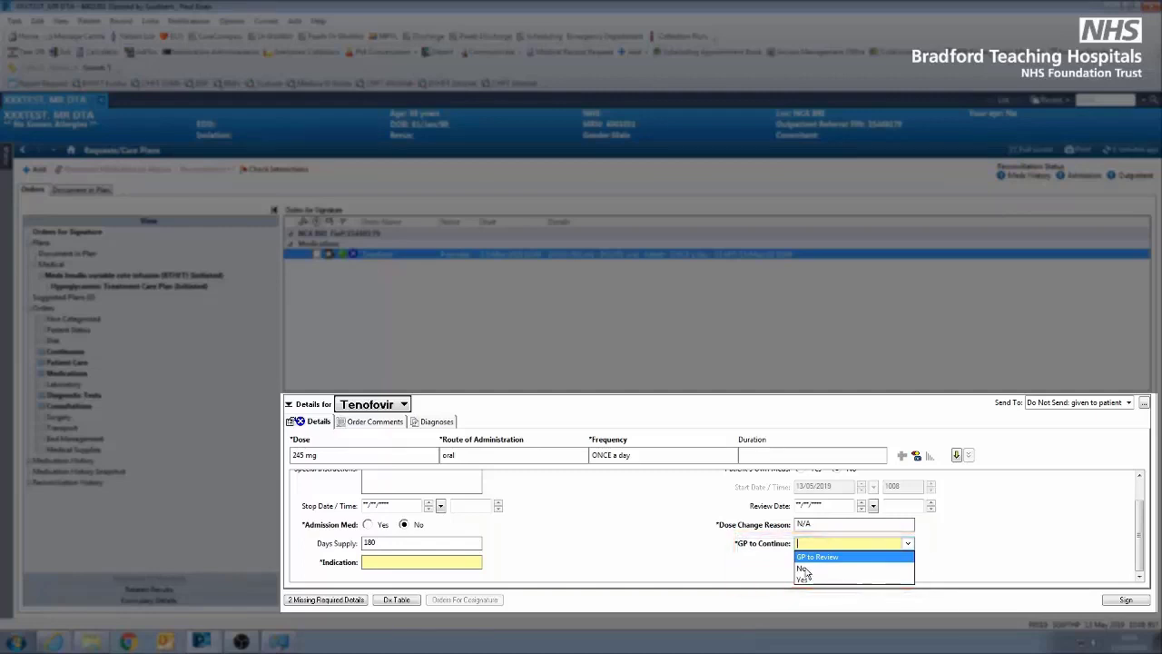
{"action": "left_click", "coordinate": [804, 570]}
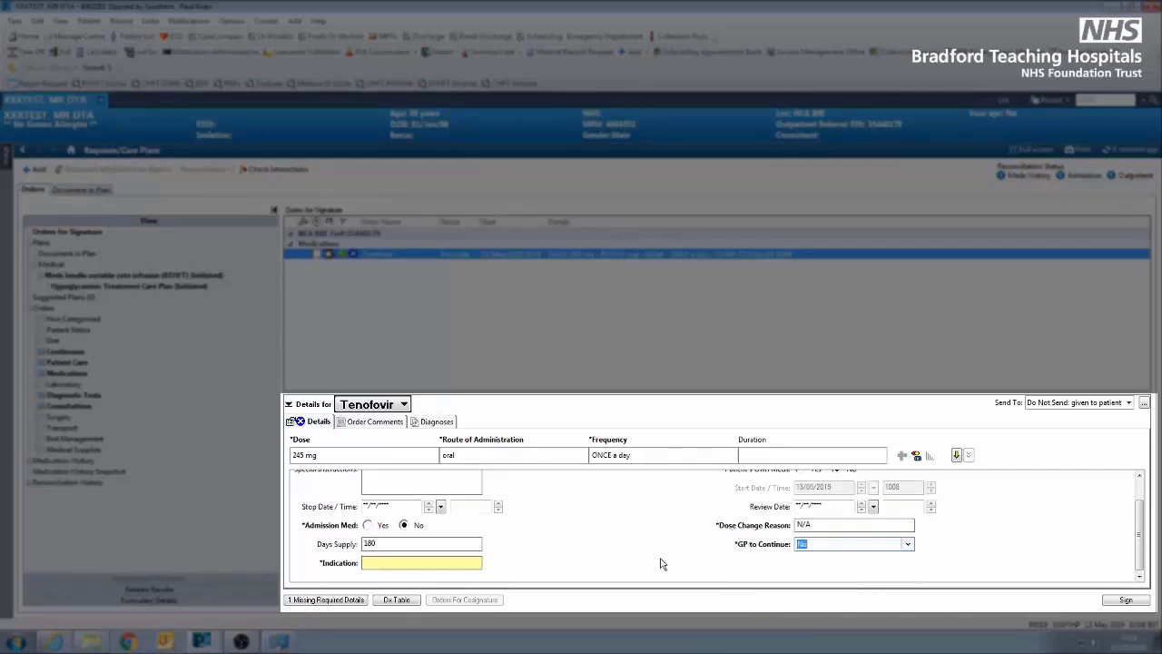
{"action": "left_click", "coordinate": [422, 562]}
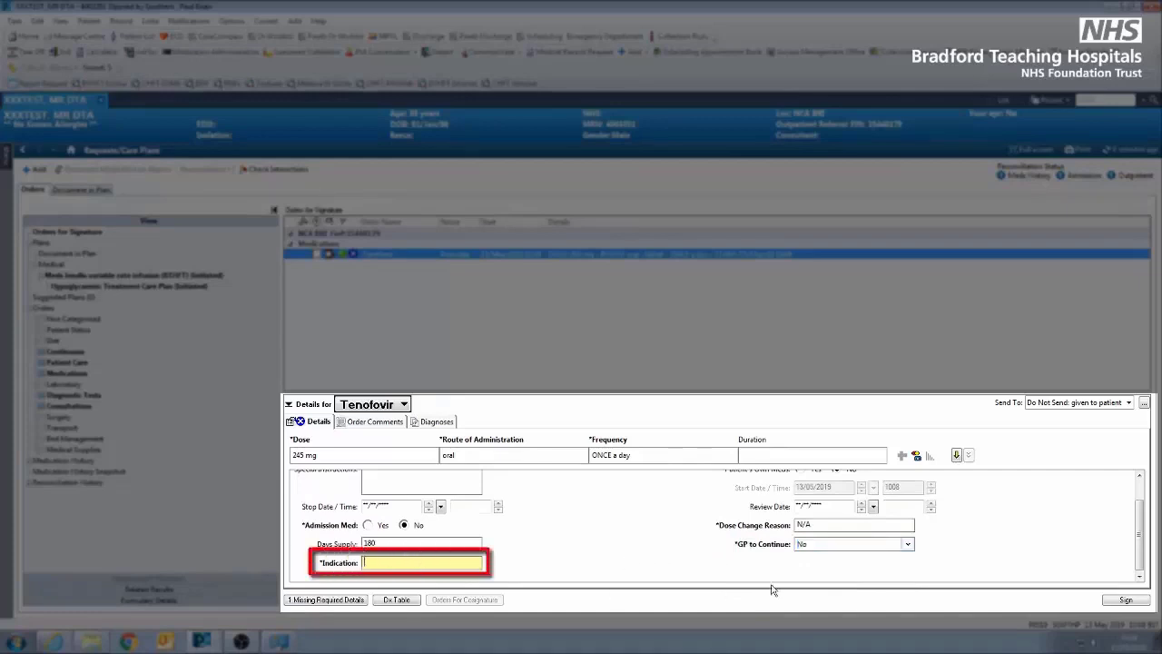
{"action": "type", "text": "HBV"}
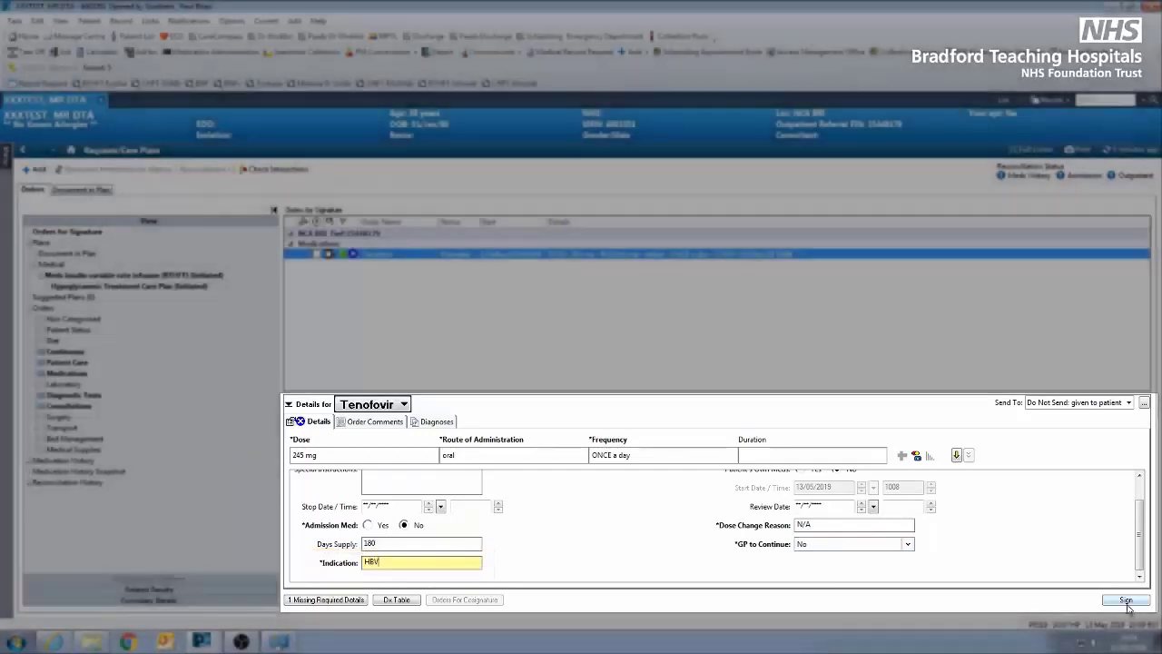
{"action": "left_click", "coordinate": [1126, 600]}
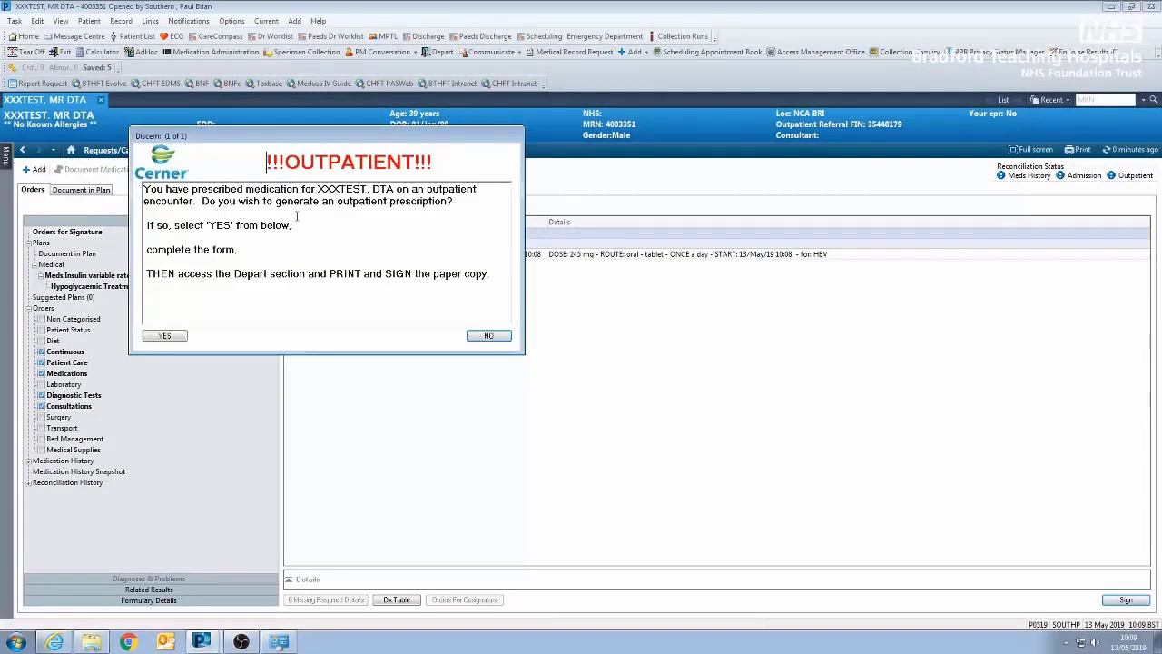
Generate the outpatient prescription form with Well Outpatient Pharmacy - BRI - BTHFT as dispensing location, enter the prescriber's contact number and sign it
{"action": "left_click", "coordinate": [167, 337]}
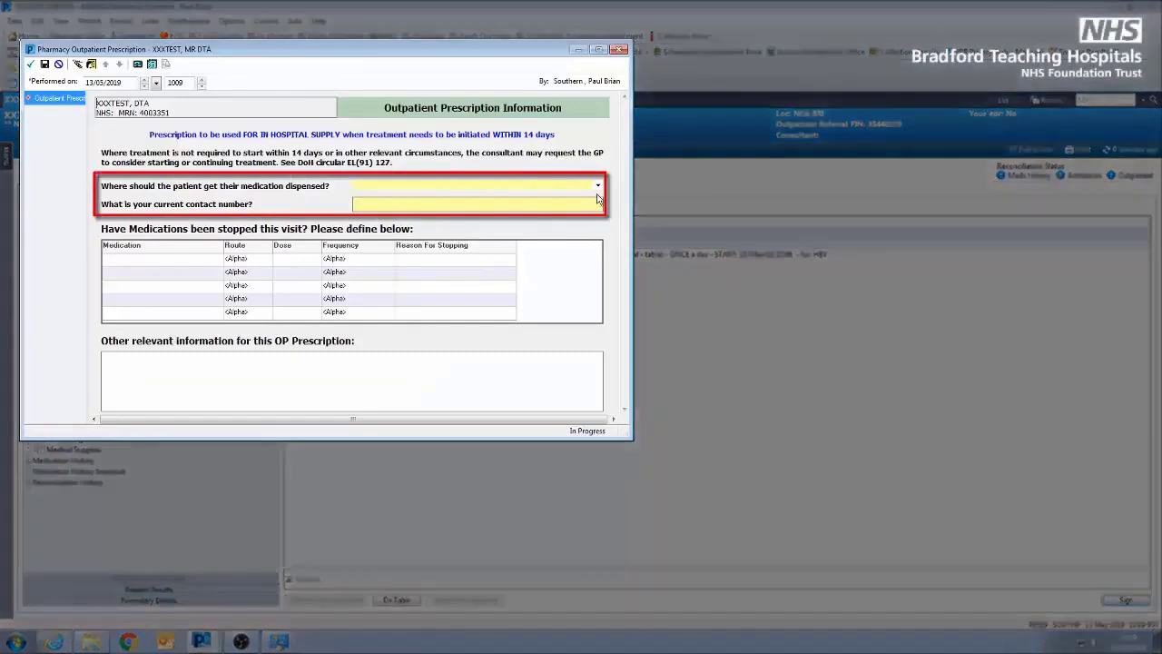
{"action": "left_click", "coordinate": [598, 187]}
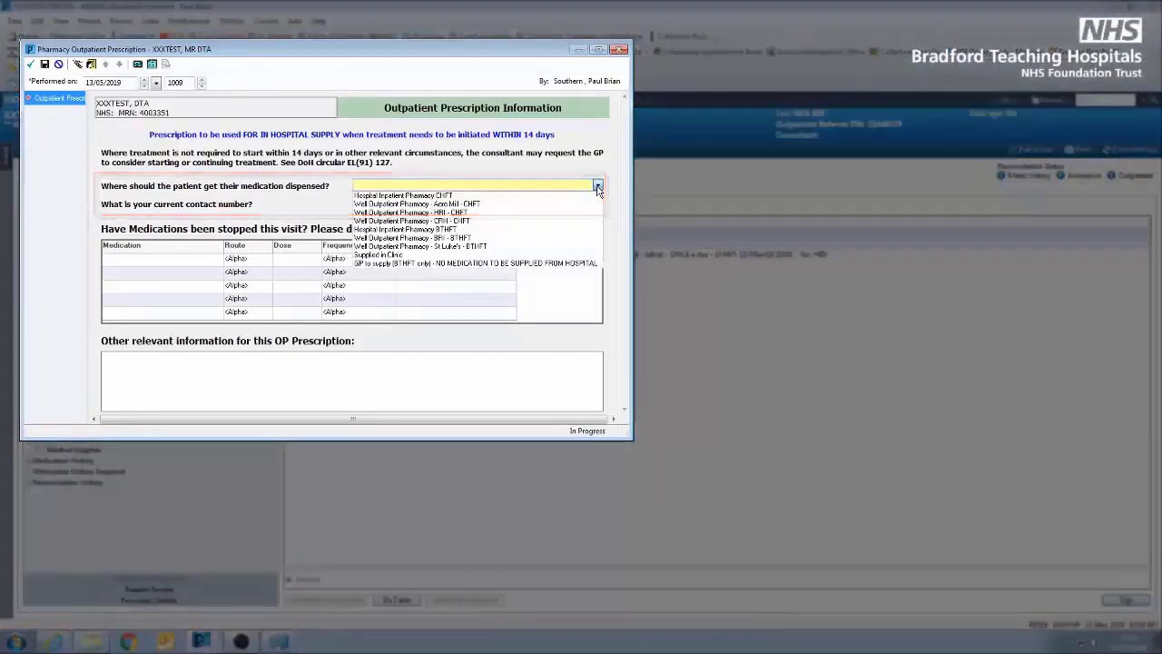
{"action": "left_click", "coordinate": [499, 239]}
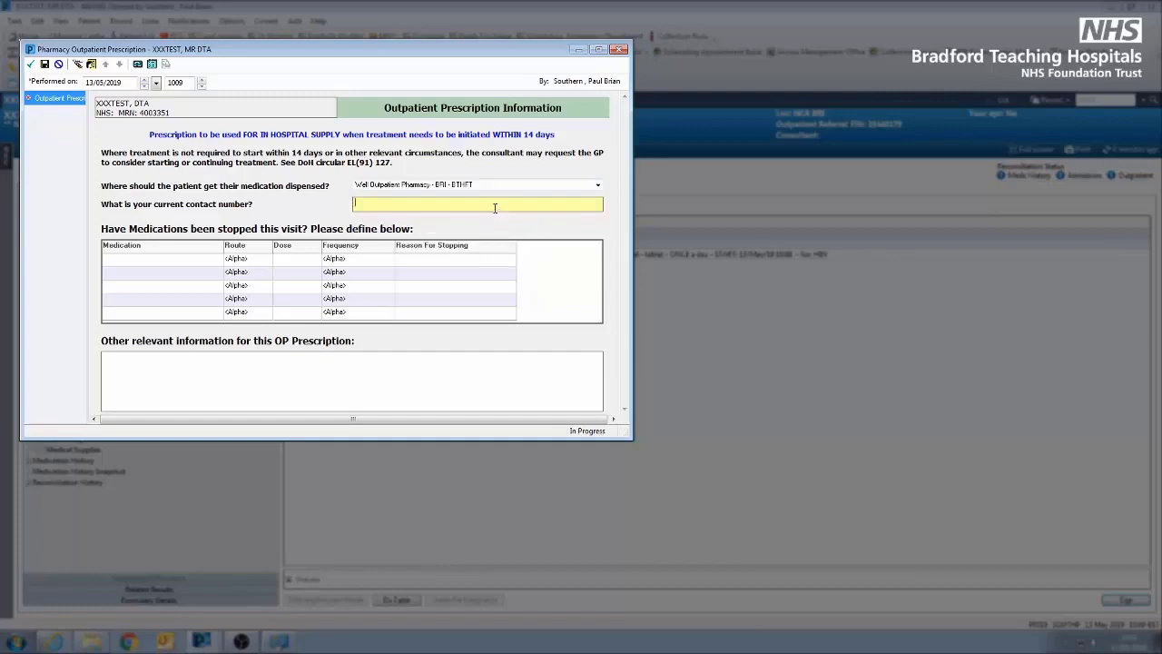
{"action": "type", "text": "2766"}
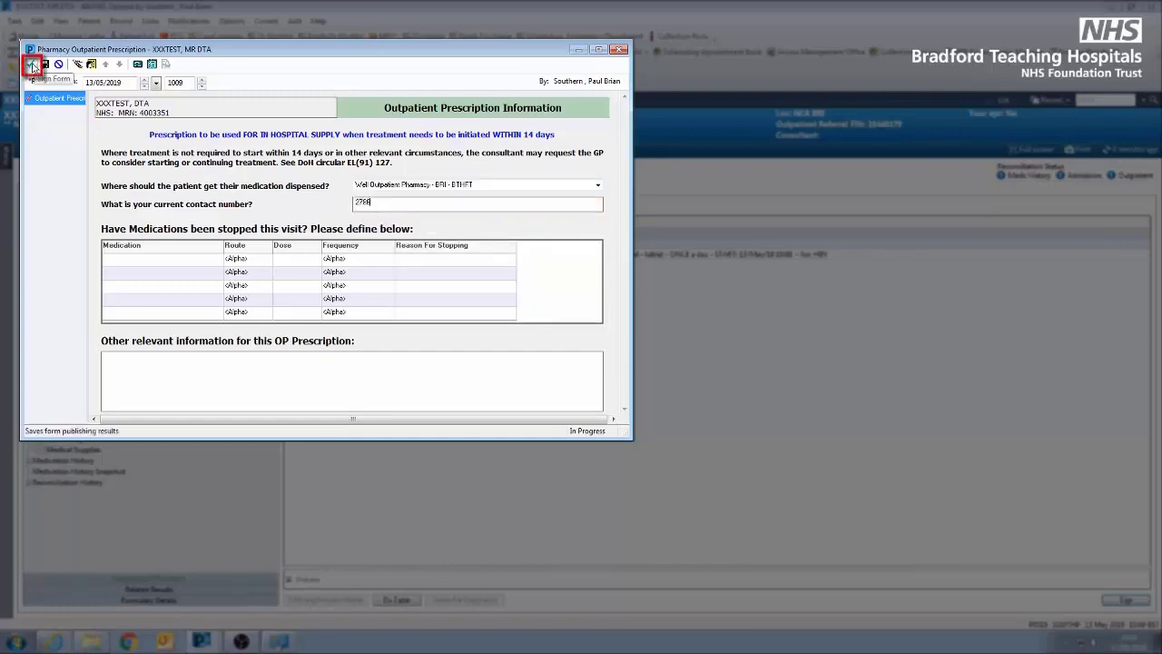
{"action": "left_click", "coordinate": [32, 66]}
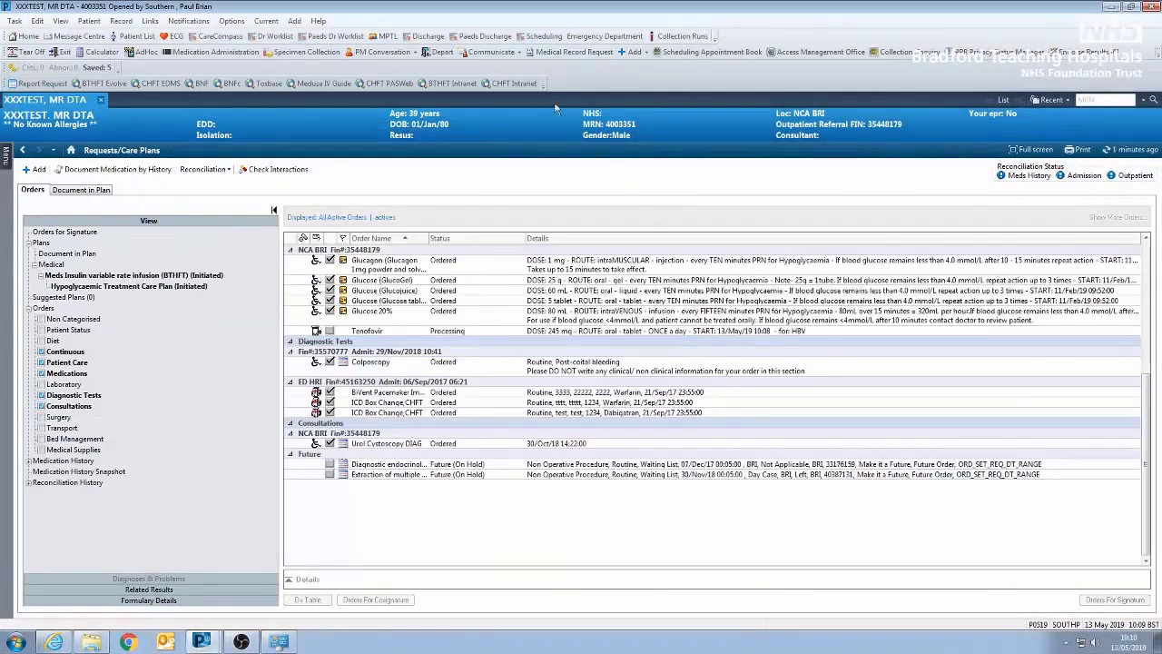
Open the Depart Process, review the outpatient prescription at full size, print it and close the document
{"action": "left_click", "coordinate": [440, 55]}
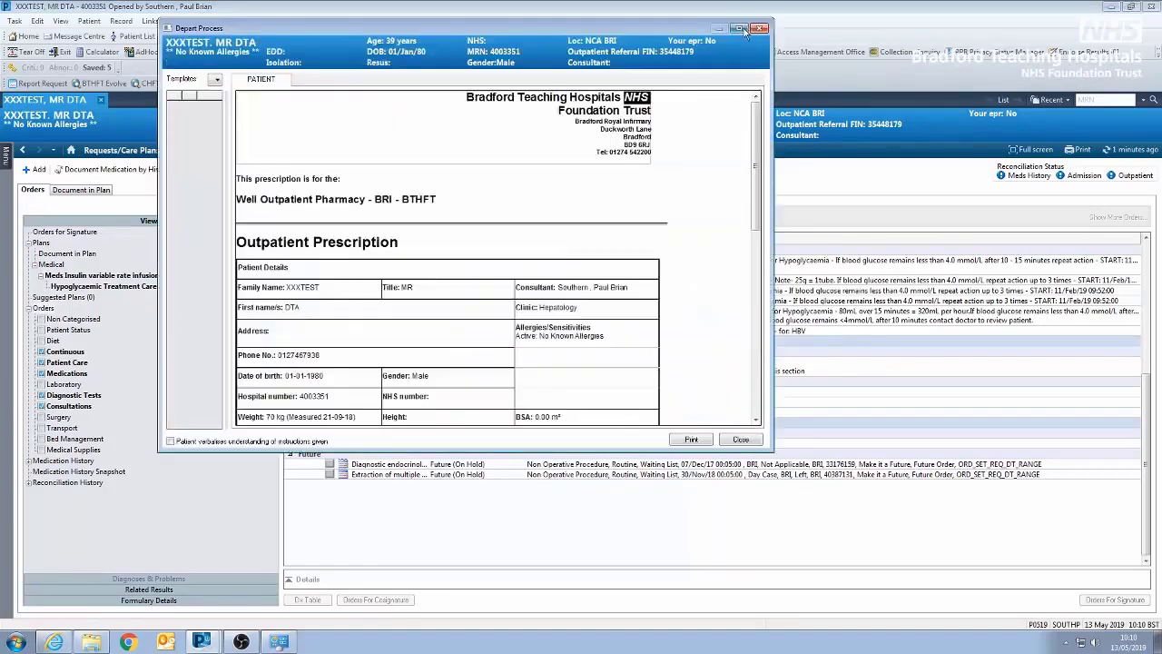
{"action": "left_click", "coordinate": [740, 30]}
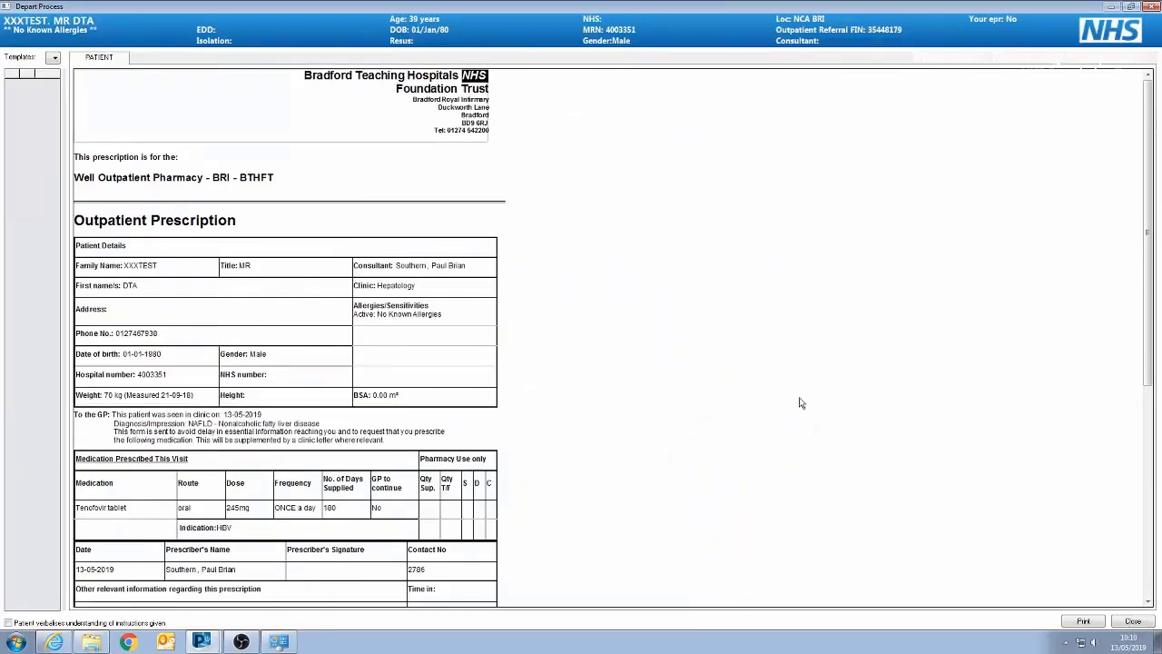
{"action": "scroll", "coordinate": [801, 402], "scroll_direction": "down", "scroll_amount": 2}
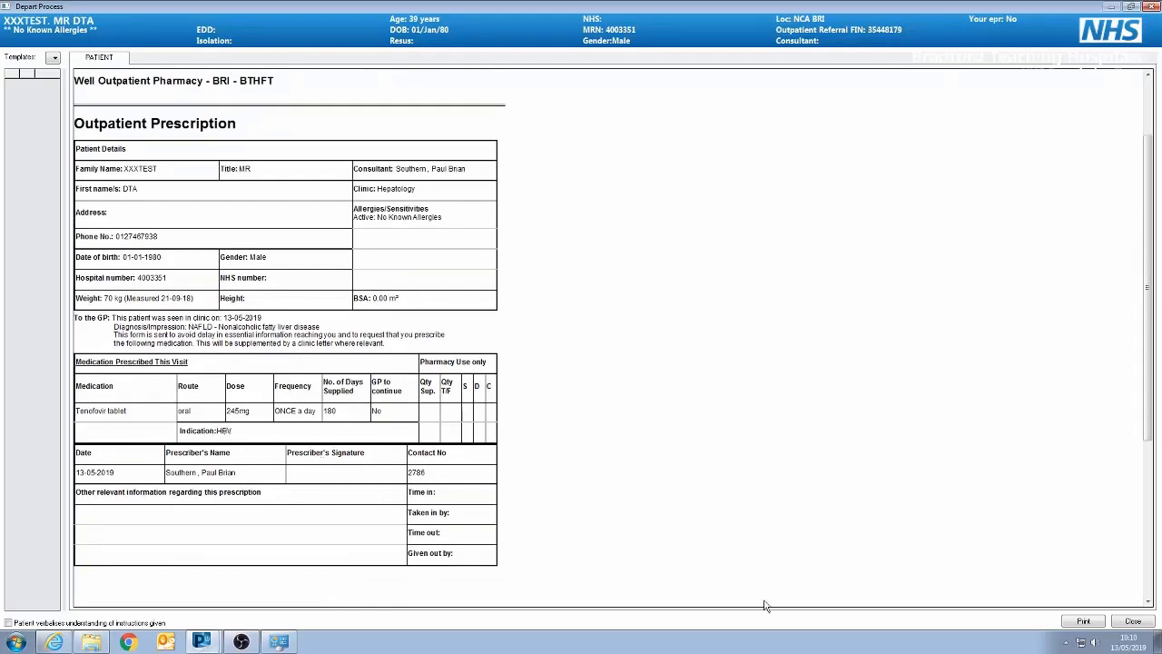
{"action": "left_click", "coordinate": [1080, 621]}
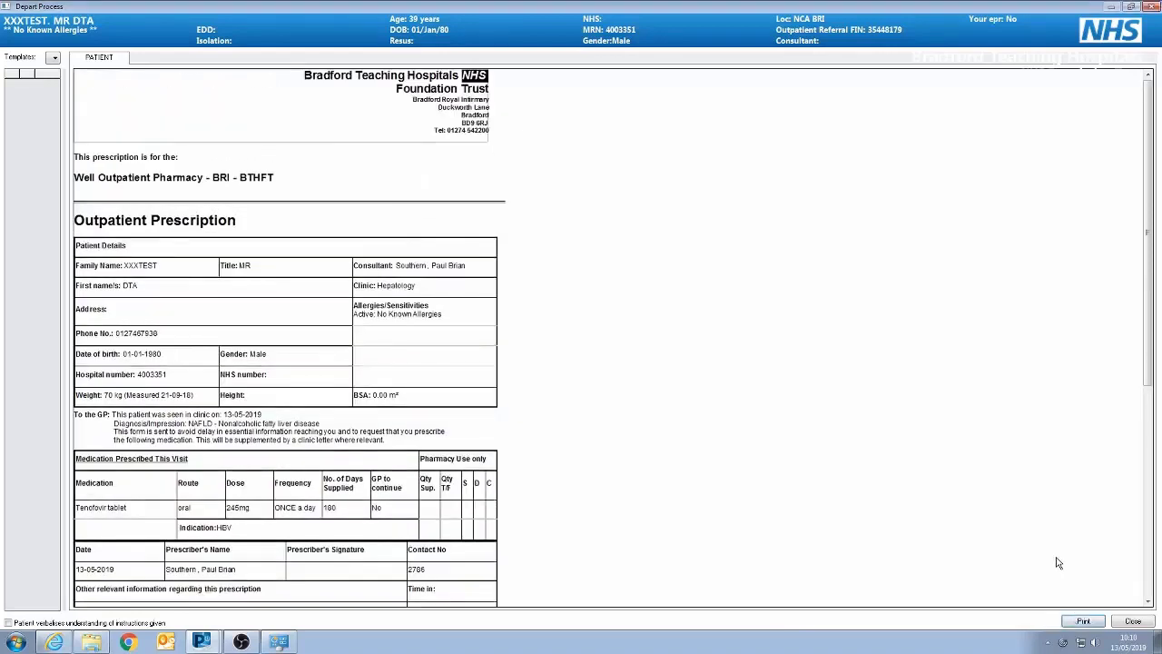
{"action": "left_click", "coordinate": [1134, 622]}
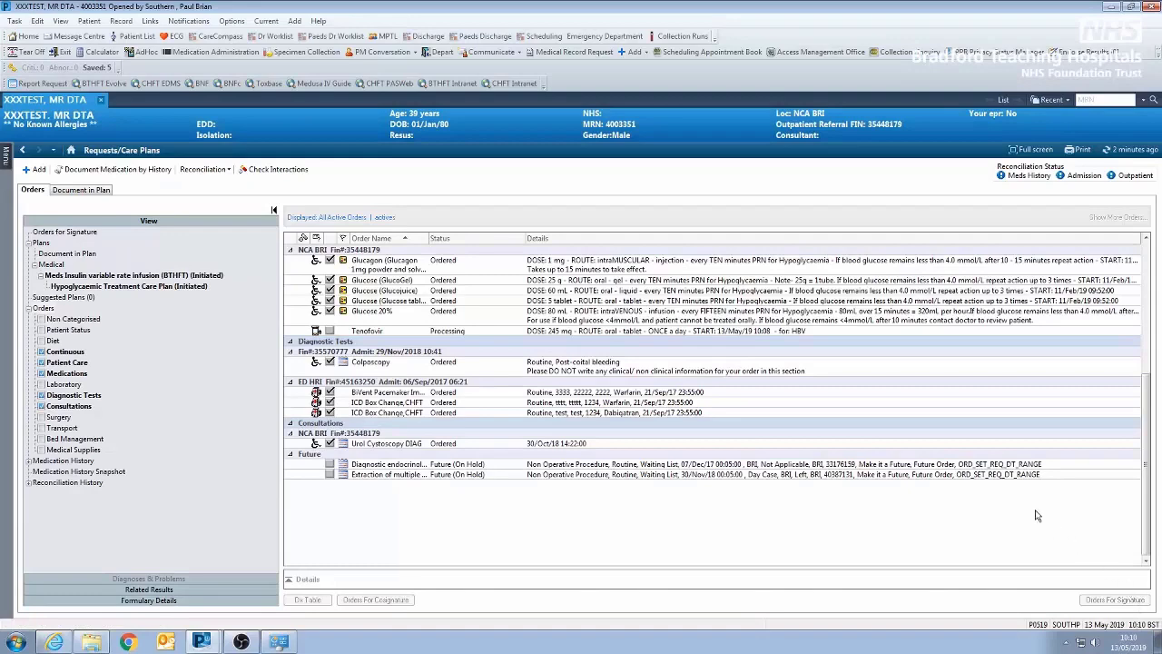
Add an outpatient prescription for Paracetamol 1 g oral tablet four times a day PRN for pain
{"action": "left_click", "coordinate": [33, 170]}
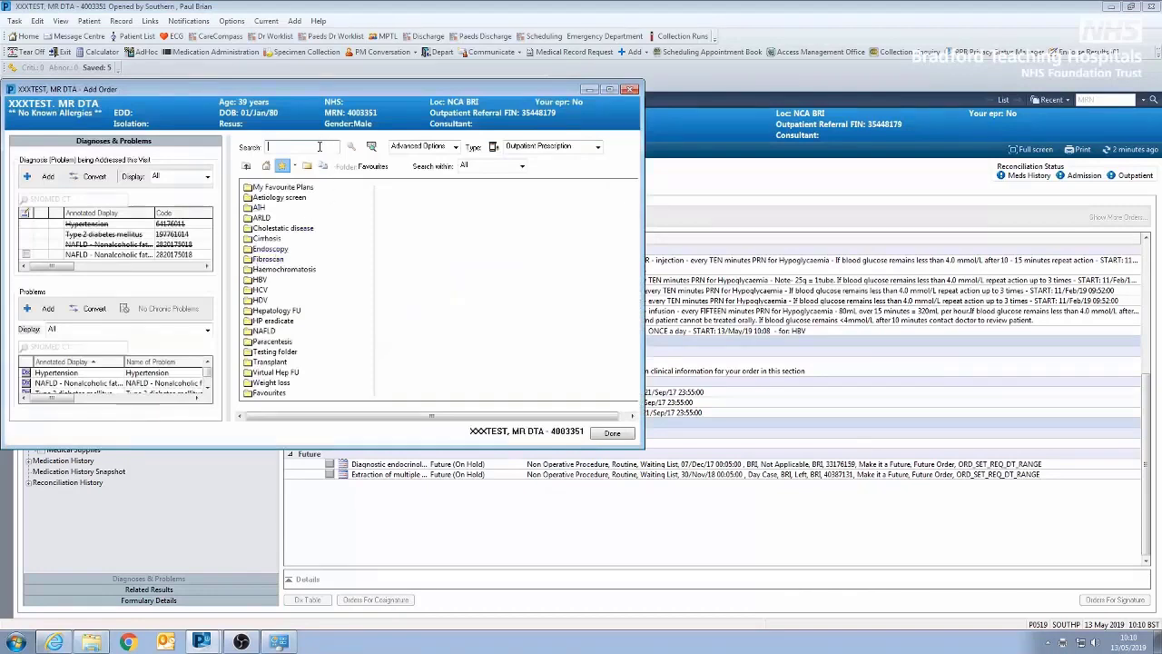
{"action": "type", "text": "cetam"}
{"action": "key", "text": "Down"}
{"action": "key", "text": "Down"}
{"action": "key", "text": "Down"}
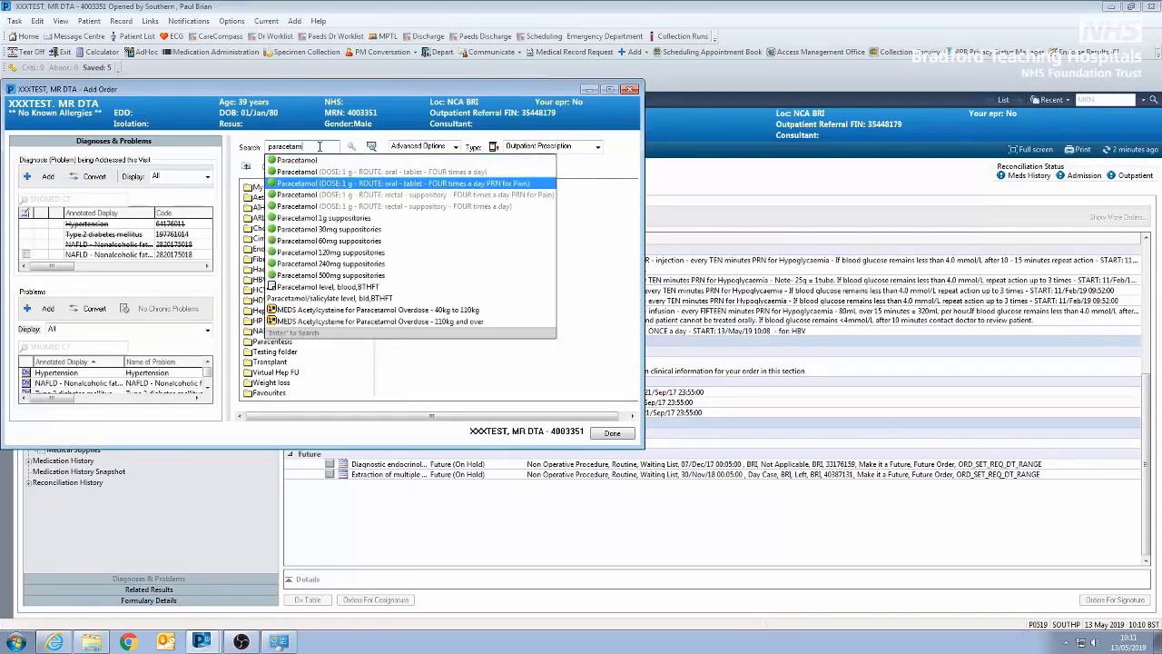
{"action": "key", "text": "Return"}
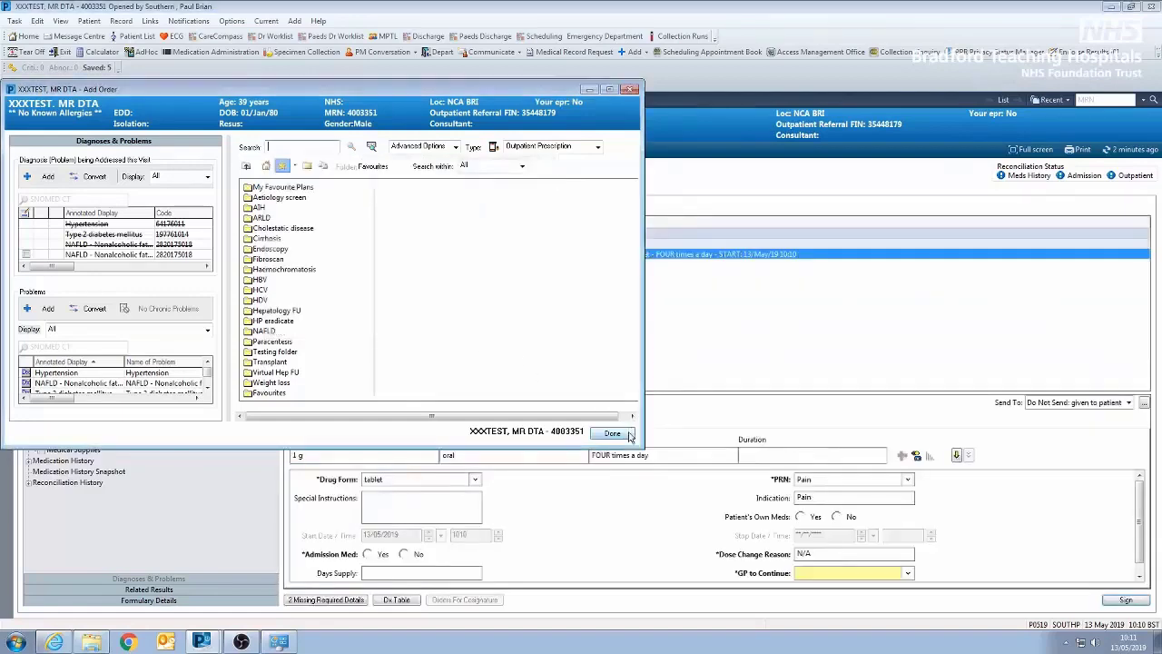
{"action": "left_click", "coordinate": [630, 436]}
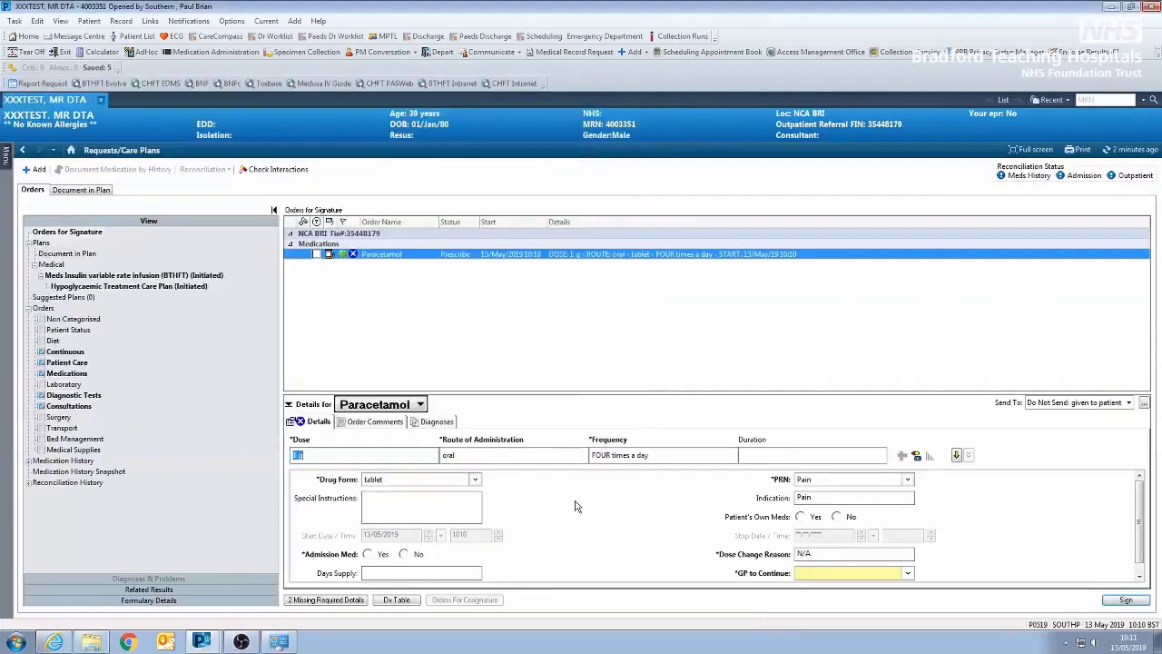
In the Paracetamol details, set Patient's Own Meds, Admission Med and GP to Continue to No, and Days Supply to 14
{"action": "scroll", "coordinate": [581, 508], "scroll_direction": "down", "scroll_amount": 1}
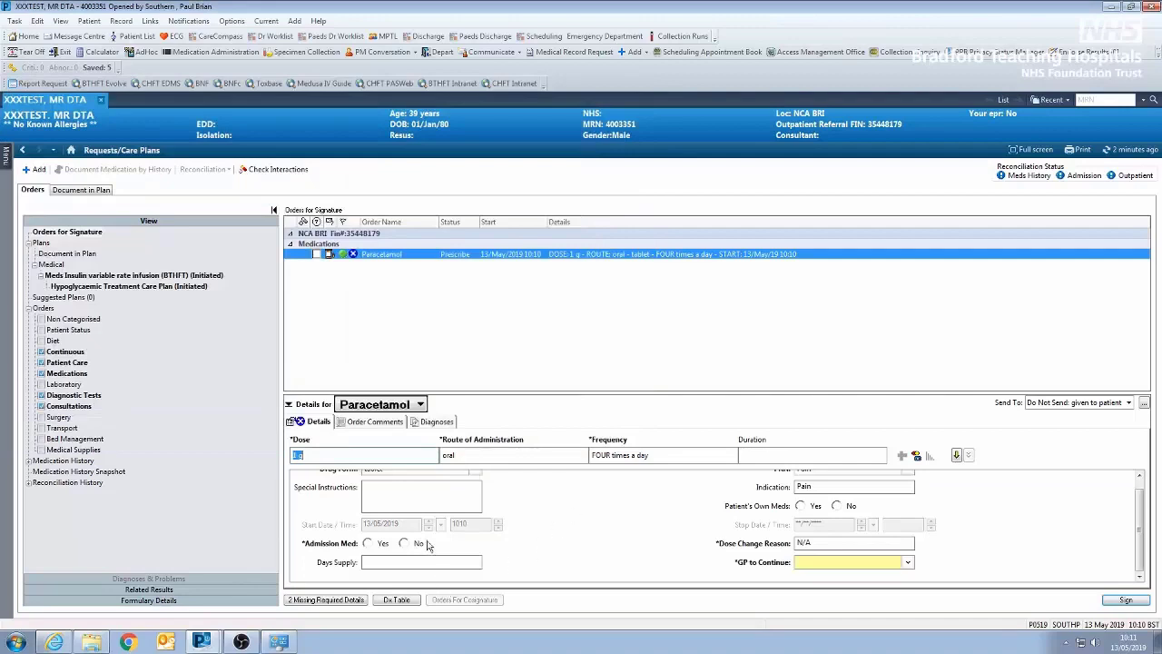
{"action": "scroll", "coordinate": [444, 547], "scroll_direction": "up", "scroll_amount": 1}
{"action": "left_click", "coordinate": [838, 517]}
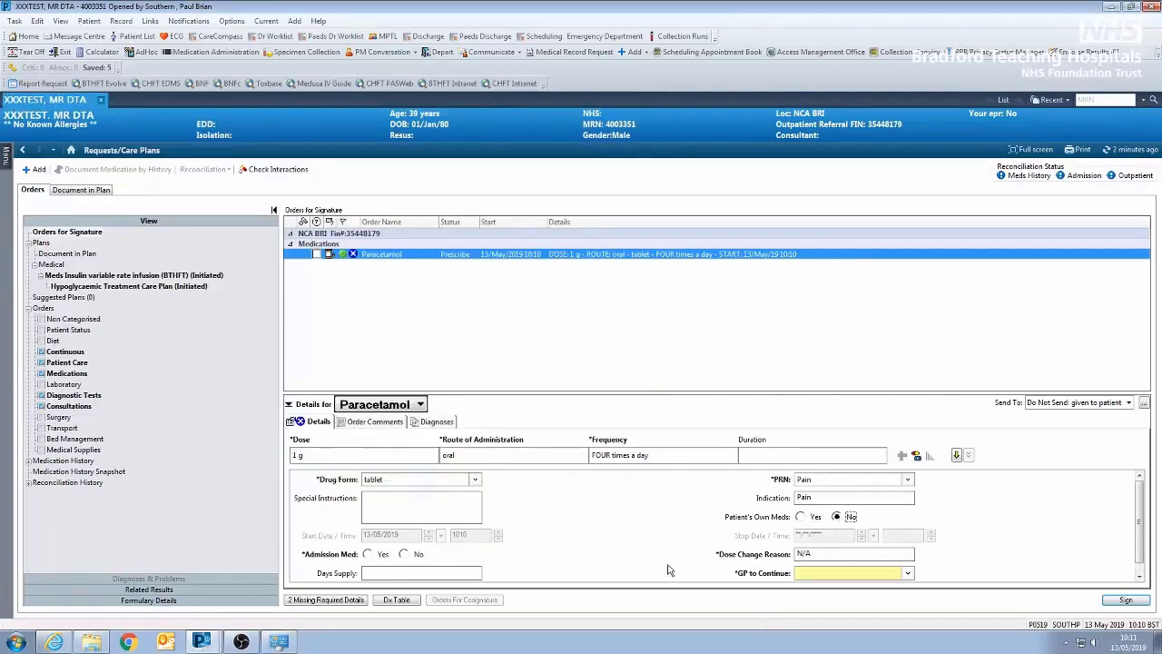
{"action": "left_click", "coordinate": [405, 555]}
{"action": "left_click", "coordinate": [906, 574]}
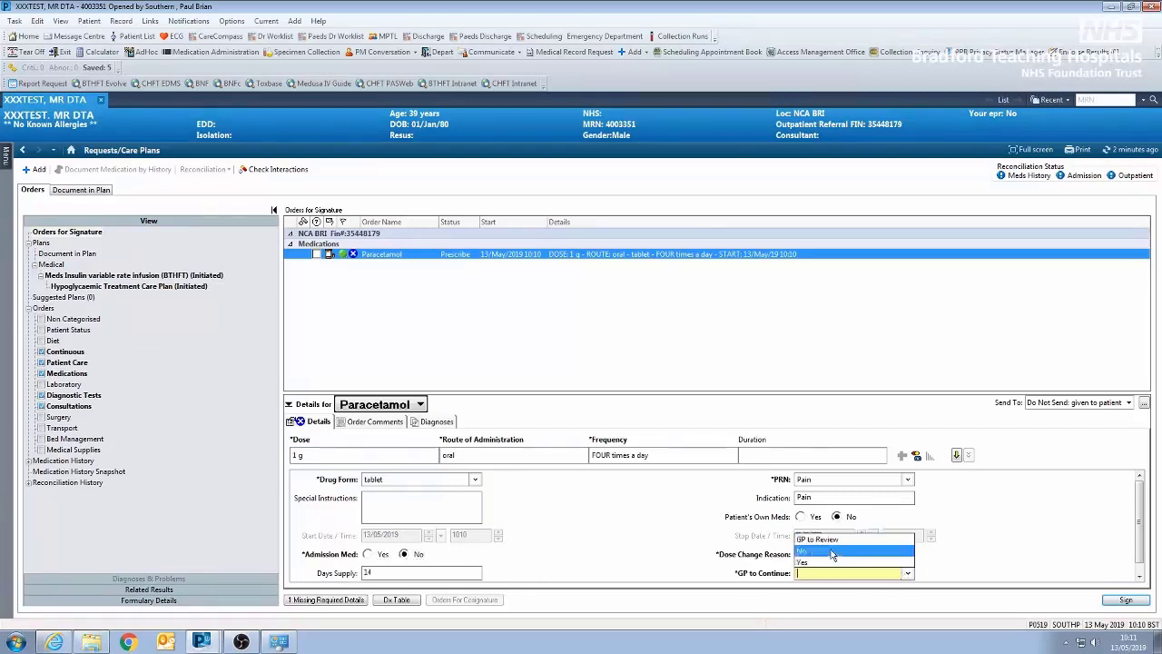
{"action": "left_click", "coordinate": [834, 556]}
{"action": "scroll", "coordinate": [992, 548], "scroll_direction": "down", "scroll_amount": 1}
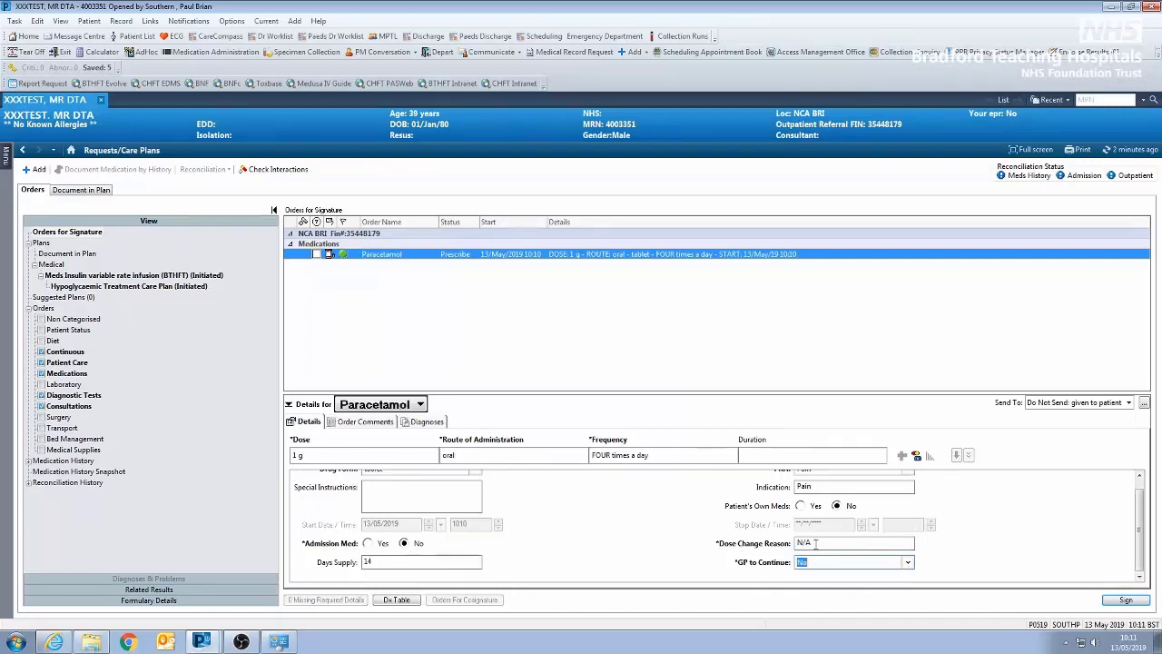
{"action": "scroll", "coordinate": [786, 542], "scroll_direction": "up", "scroll_amount": 1}
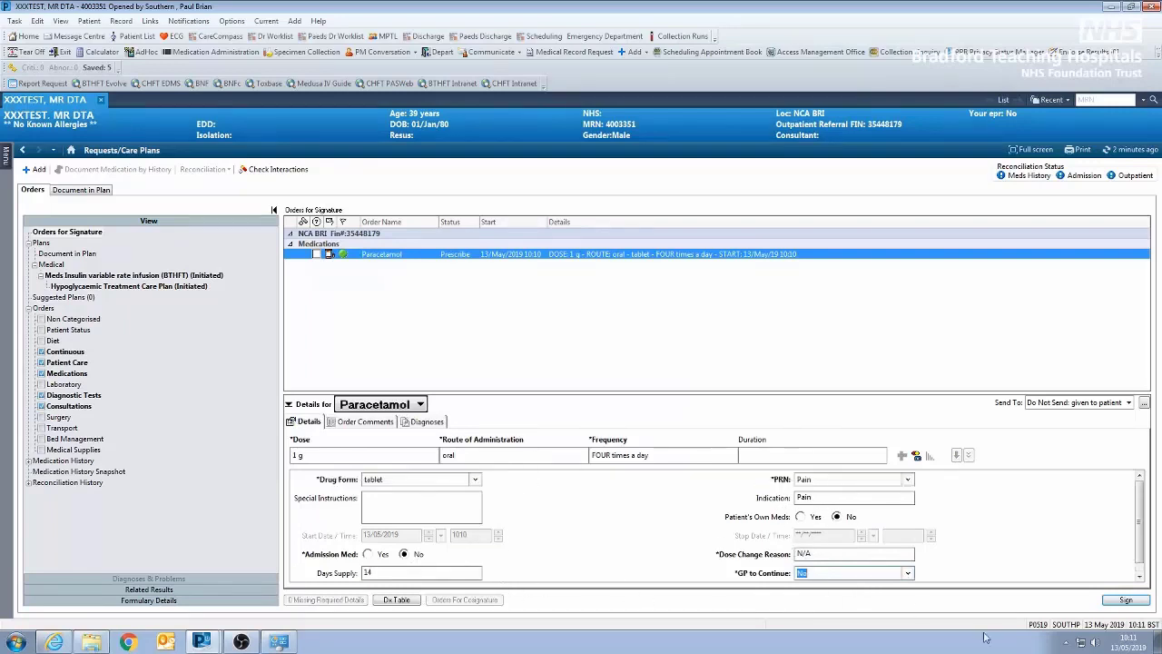
Sign the Paracetamol order, and complete and sign its outpatient prescription form with Well Outpatient Pharmacy - BRI - BTHFT and the prescriber's contact number
{"action": "left_click", "coordinate": [1127, 600]}
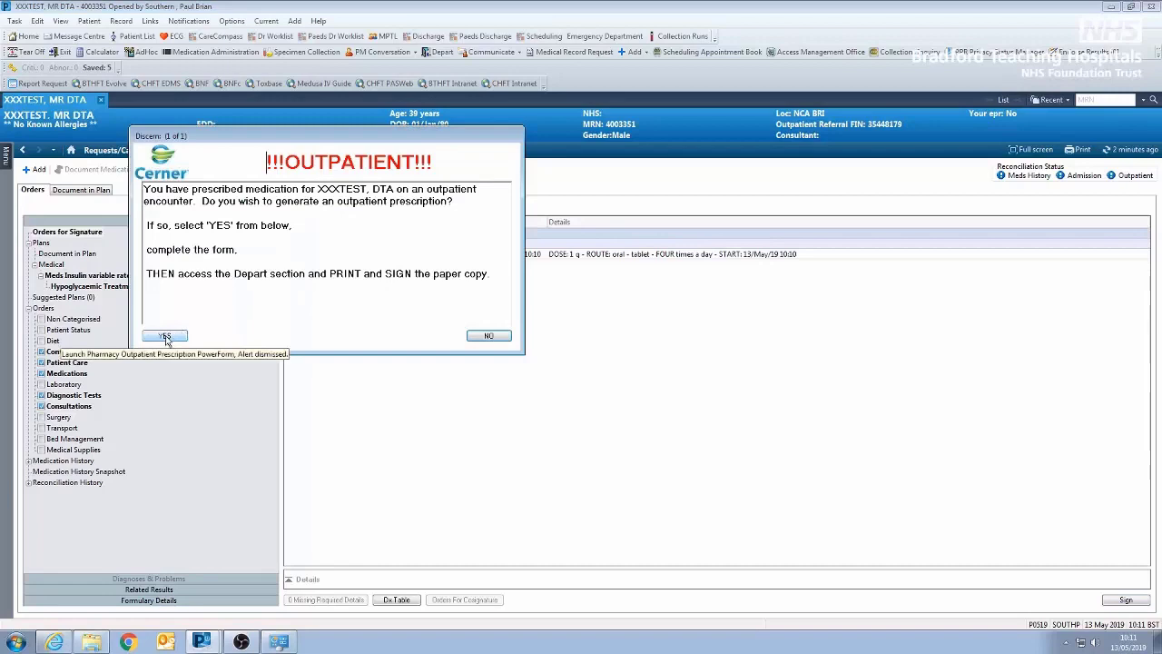
{"action": "left_click", "coordinate": [165, 338]}
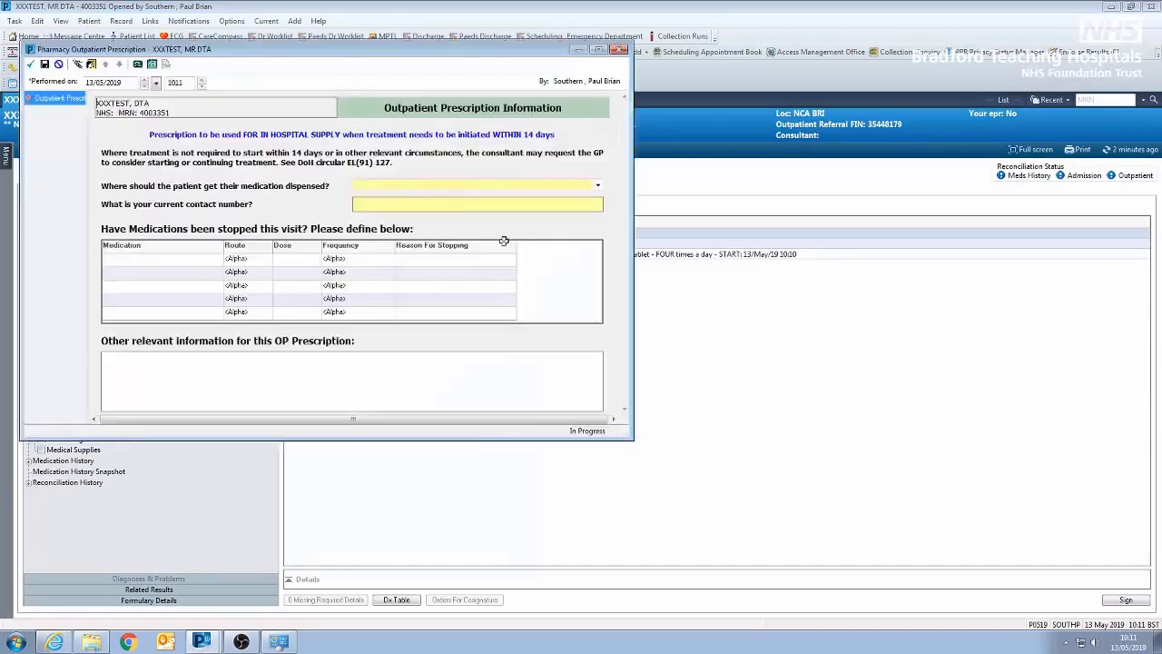
{"action": "left_click", "coordinate": [598, 186]}
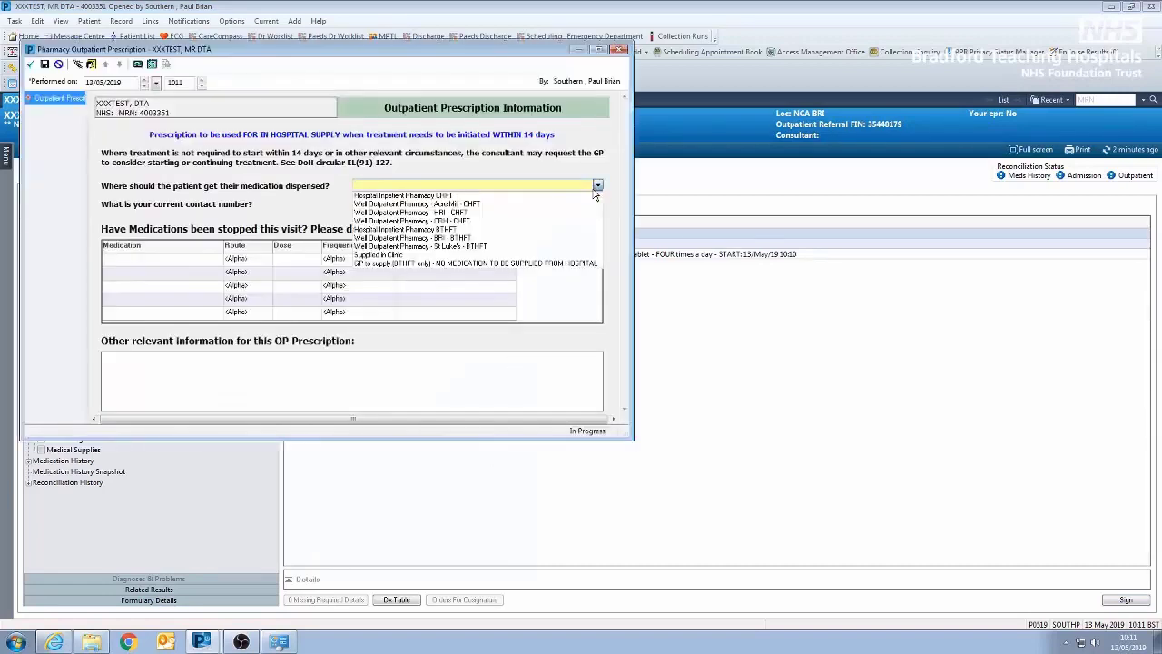
{"action": "left_click", "coordinate": [455, 239]}
{"action": "left_click", "coordinate": [431, 204]}
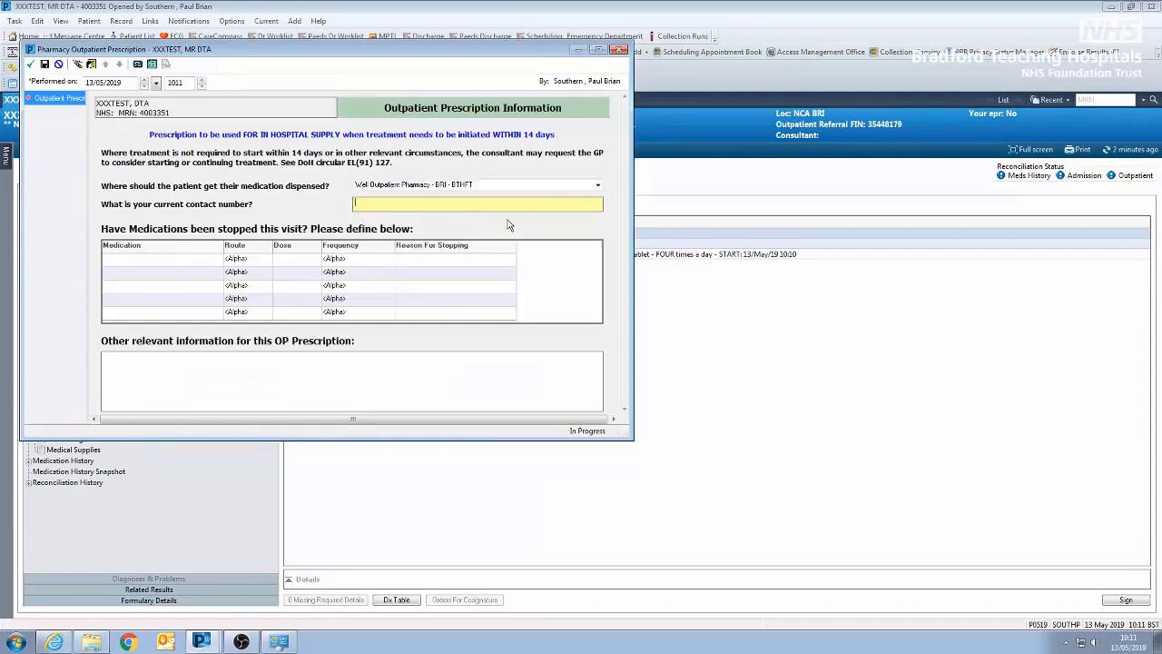
{"action": "type", "text": "2766"}
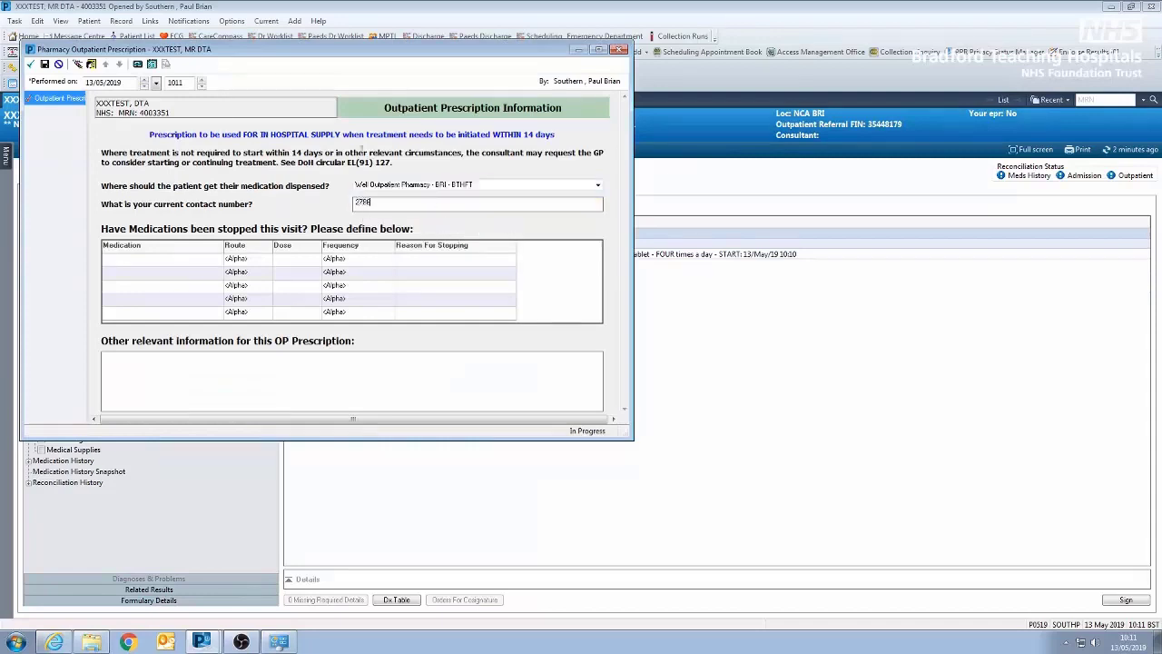
{"action": "left_click", "coordinate": [32, 66]}
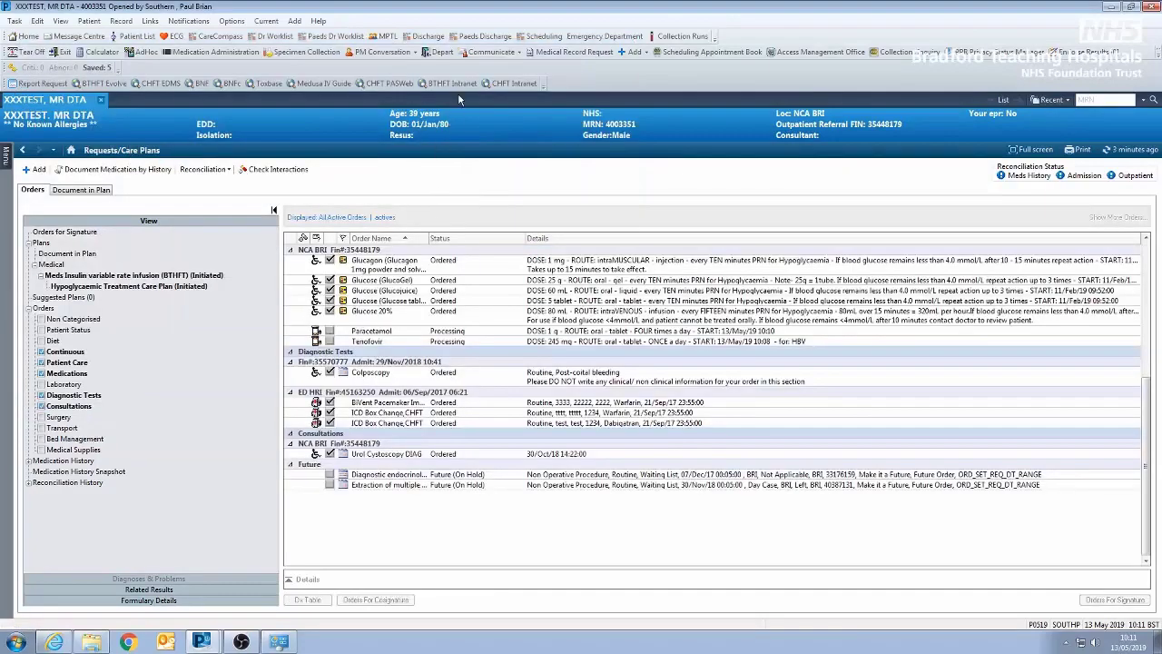
Open the Depart Process, review the outpatient prescription listing Paracetamol and Tenofovir, print it and close the document
{"action": "left_click", "coordinate": [428, 50]}
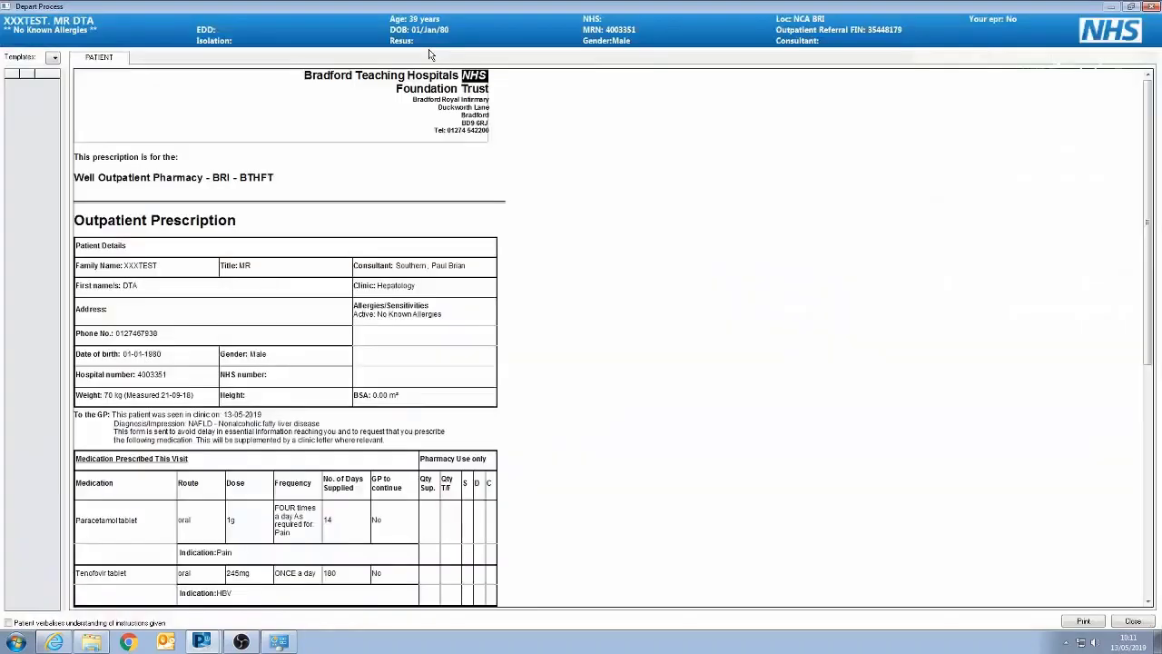
{"action": "scroll", "coordinate": [735, 391], "scroll_direction": "down", "scroll_amount": 2}
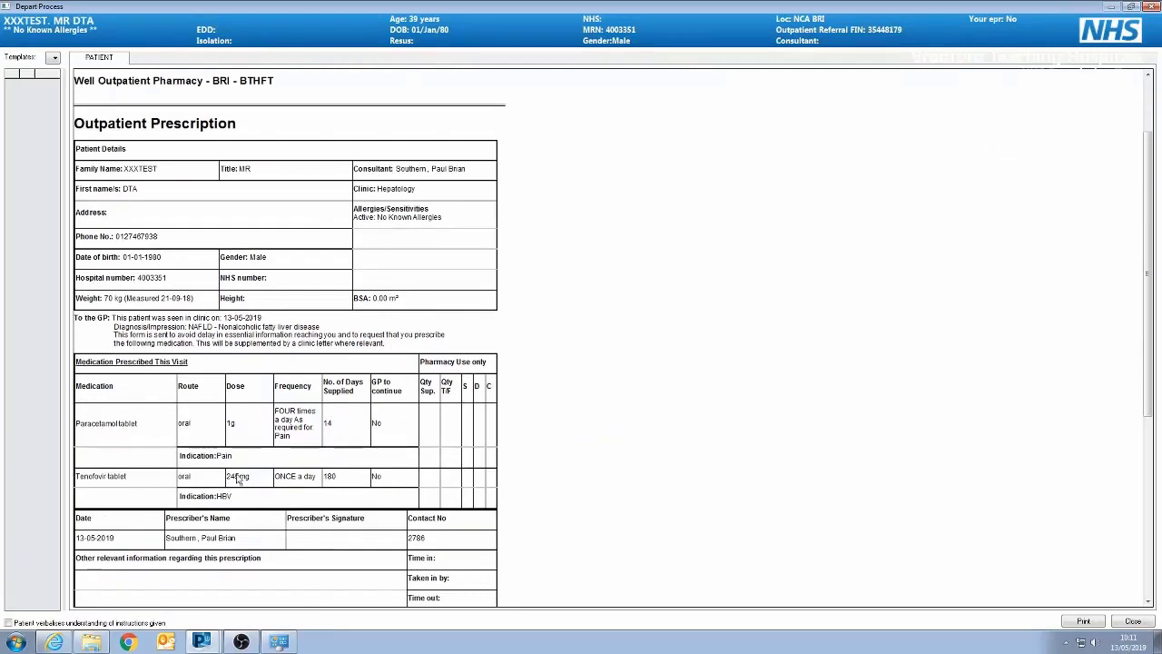
{"action": "scroll", "coordinate": [343, 428], "scroll_direction": "down", "scroll_amount": 1}
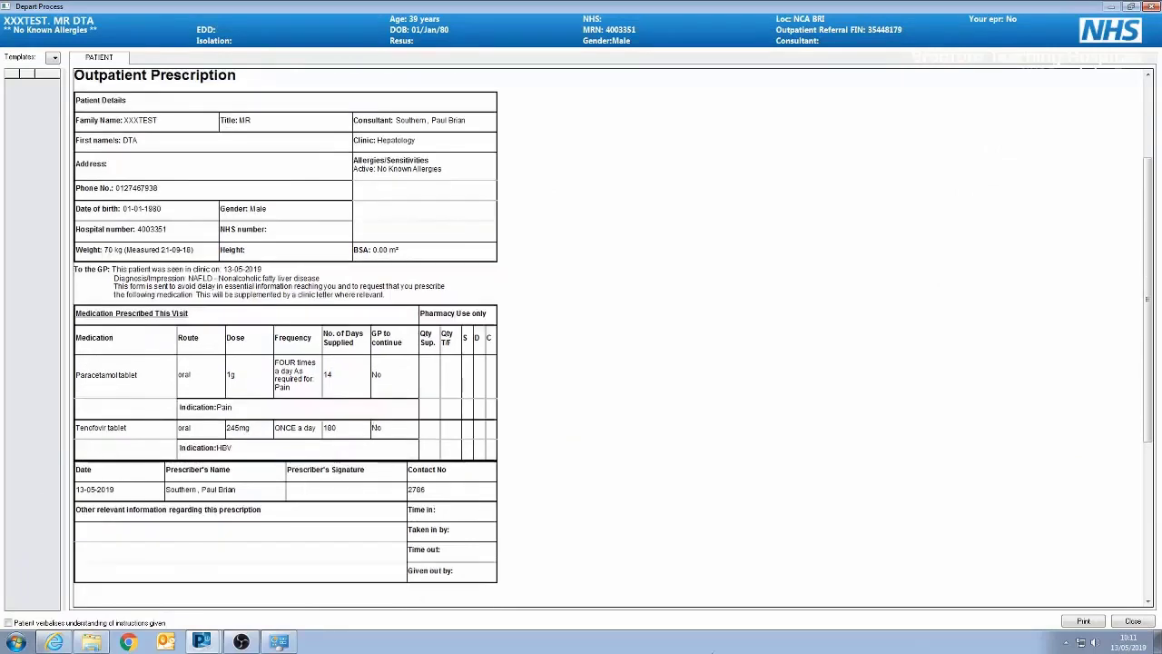
{"action": "left_click", "coordinate": [1083, 622]}
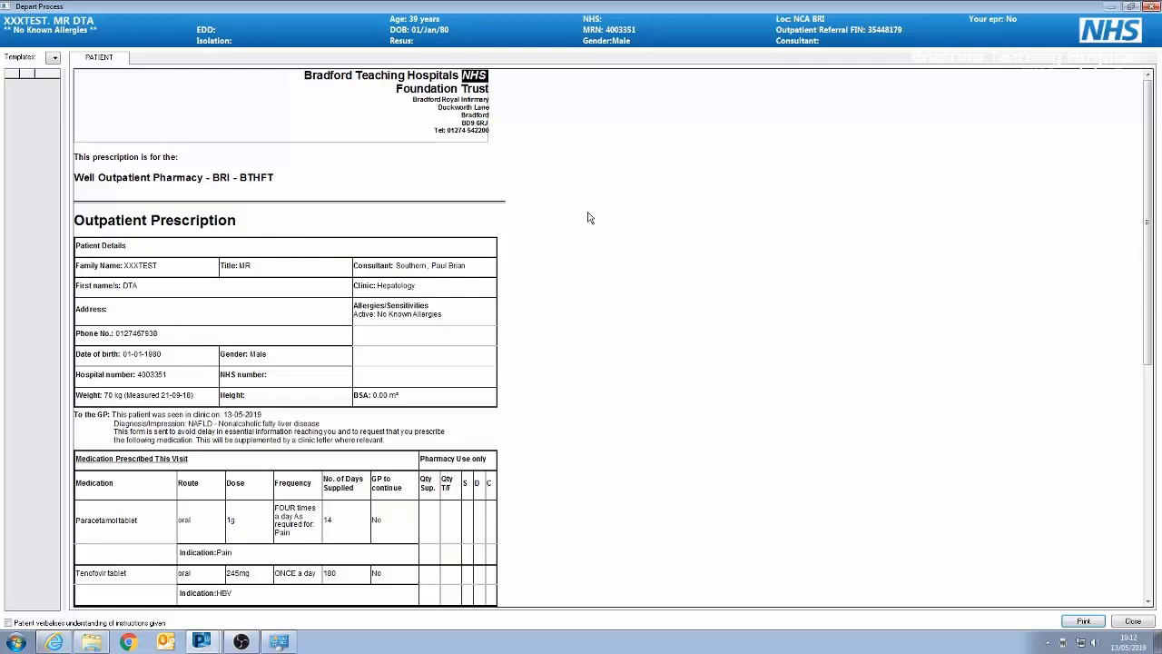
{"action": "left_click", "coordinate": [1134, 621]}
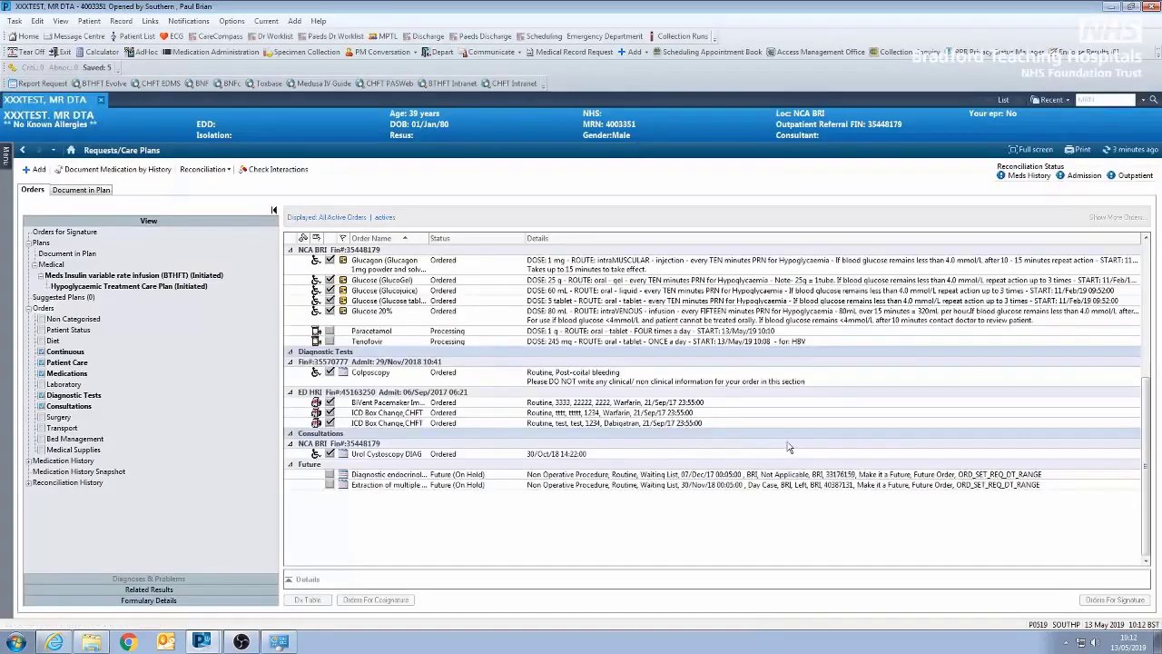
Search the outpatient prescription orders for "adalim" with additional items included, and close the order search without adding anything
{"action": "left_click", "coordinate": [28, 174]}
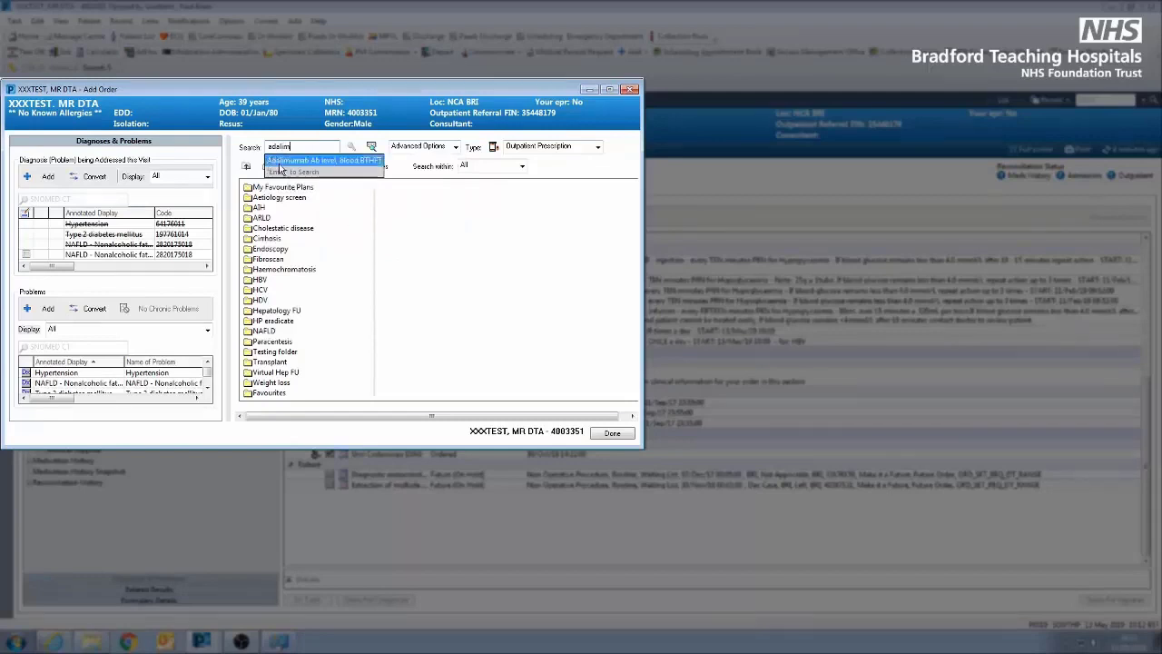
{"action": "left_click", "coordinate": [371, 147]}
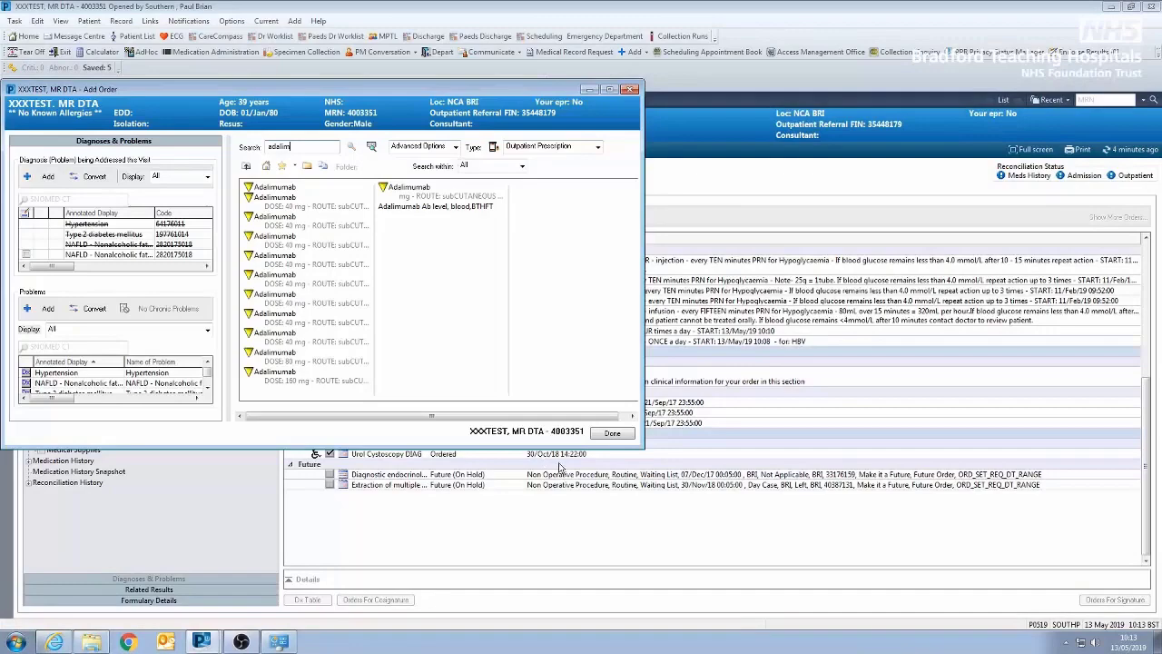
{"action": "left_click", "coordinate": [610, 433]}
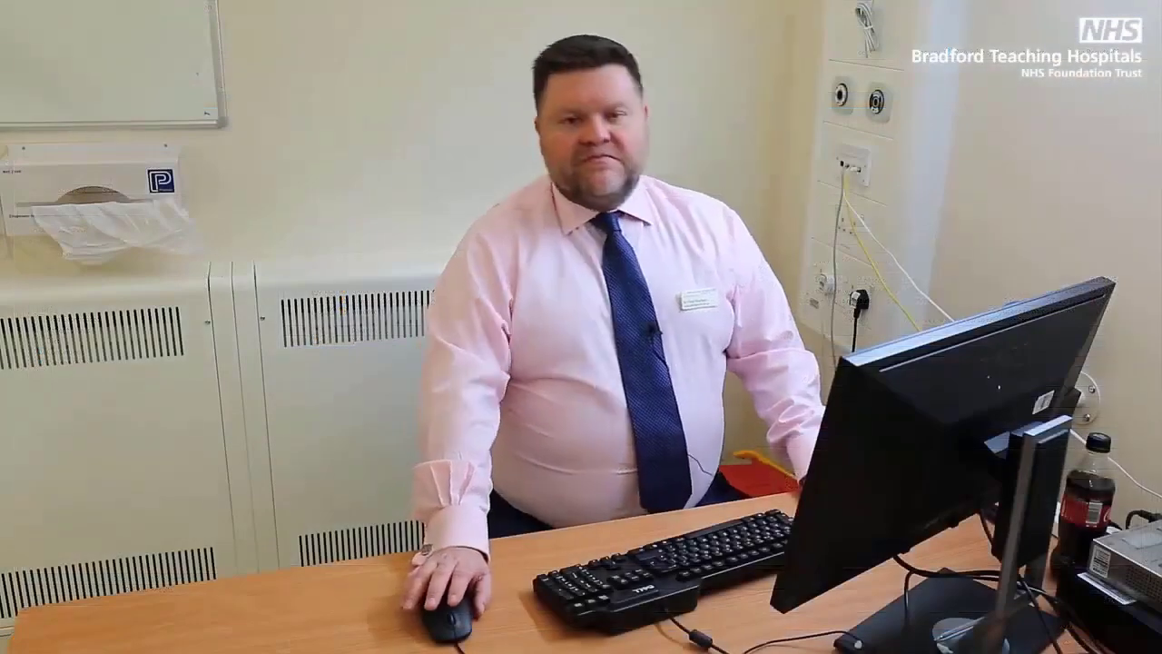